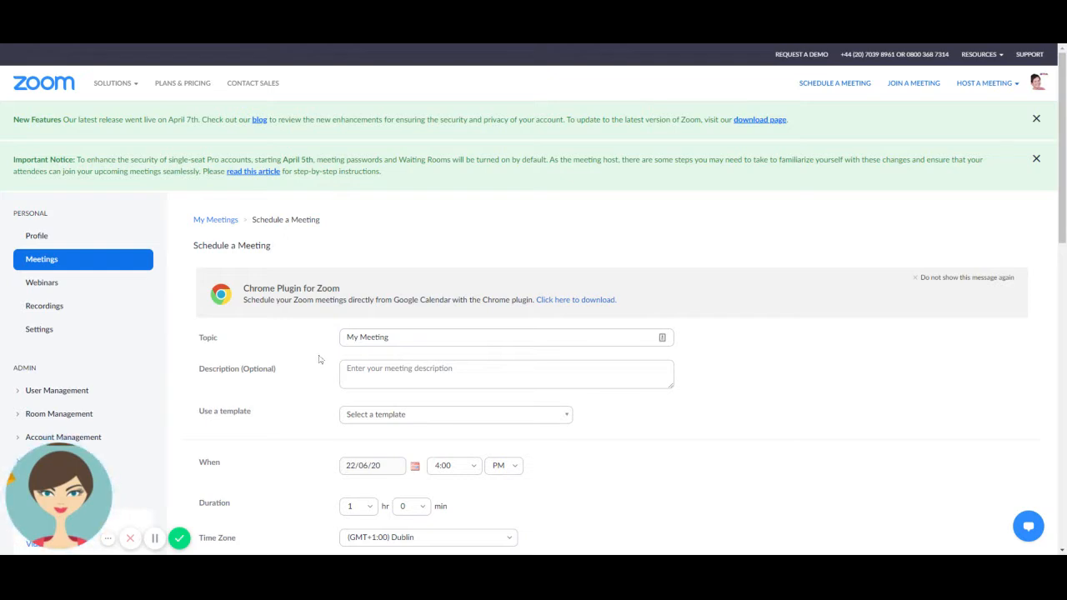
Set the meeting topic to "How to Get Organised Webinar 29/06/2020"
left_click(399, 337)
left_click_drag(390, 338, 325, 337)
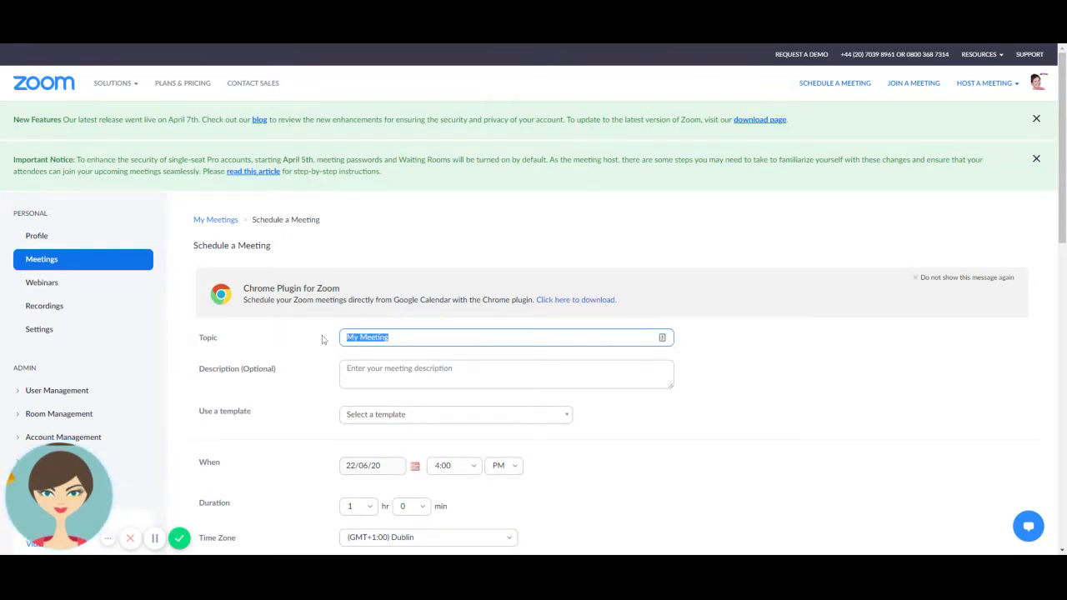
type("VirtuAli My")
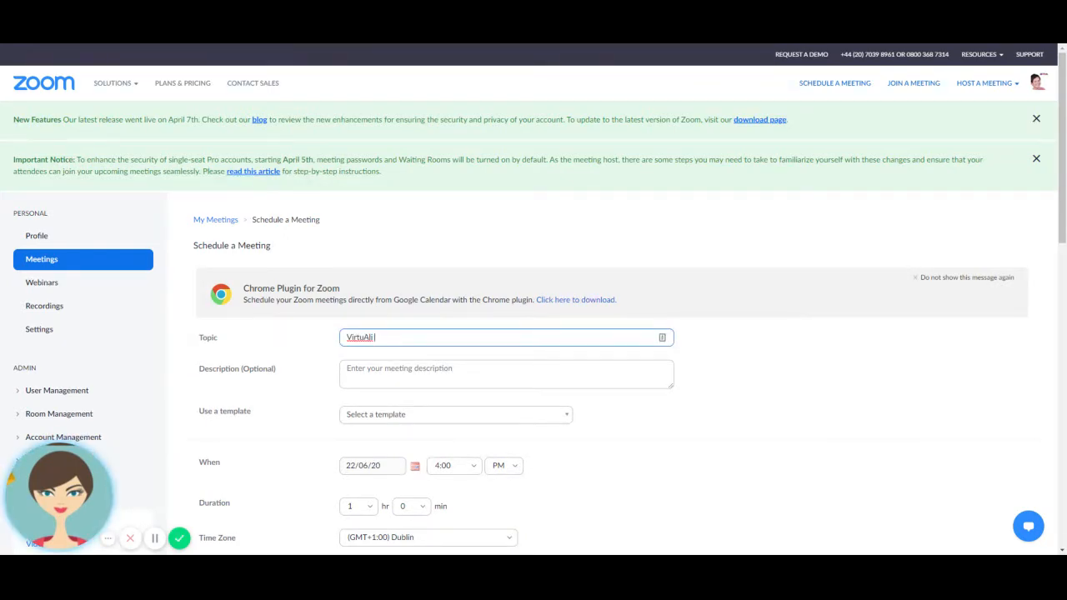
key("BackSpace")
key("BackSpace")
type("jhour")
key("BackSpace")
key("BackSpace")
key("BackSpace")
type("ow to Get Organised Web")
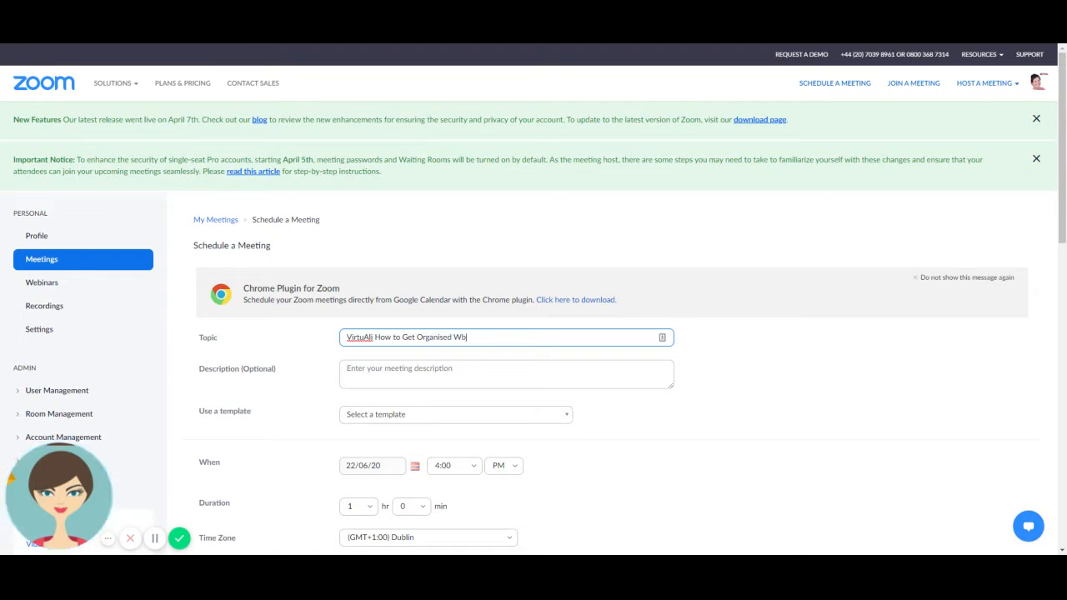
type("inar 29/06/2020")
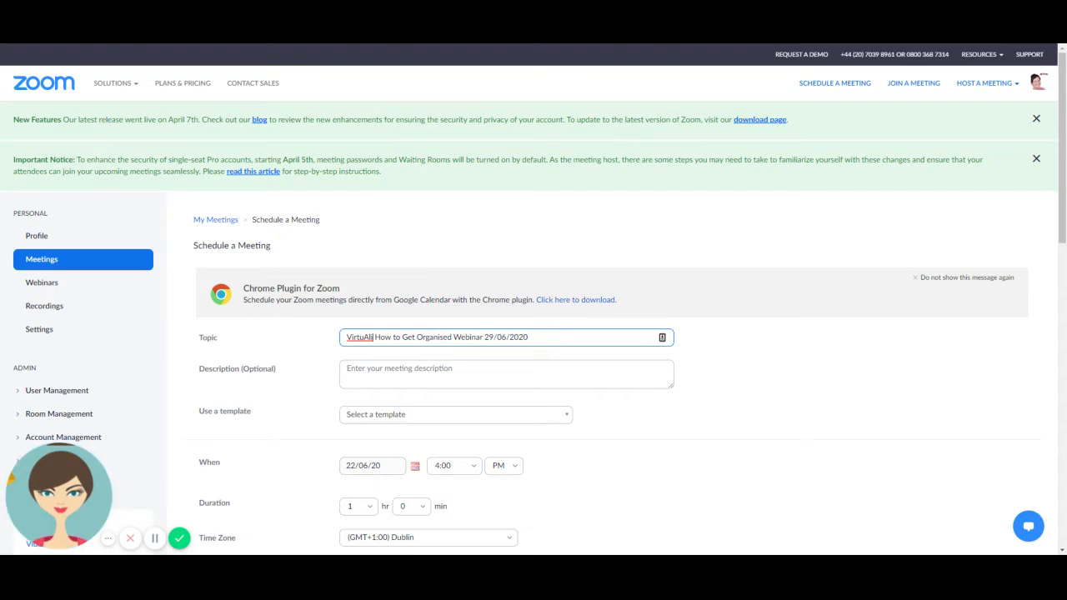
key("shift+Home")
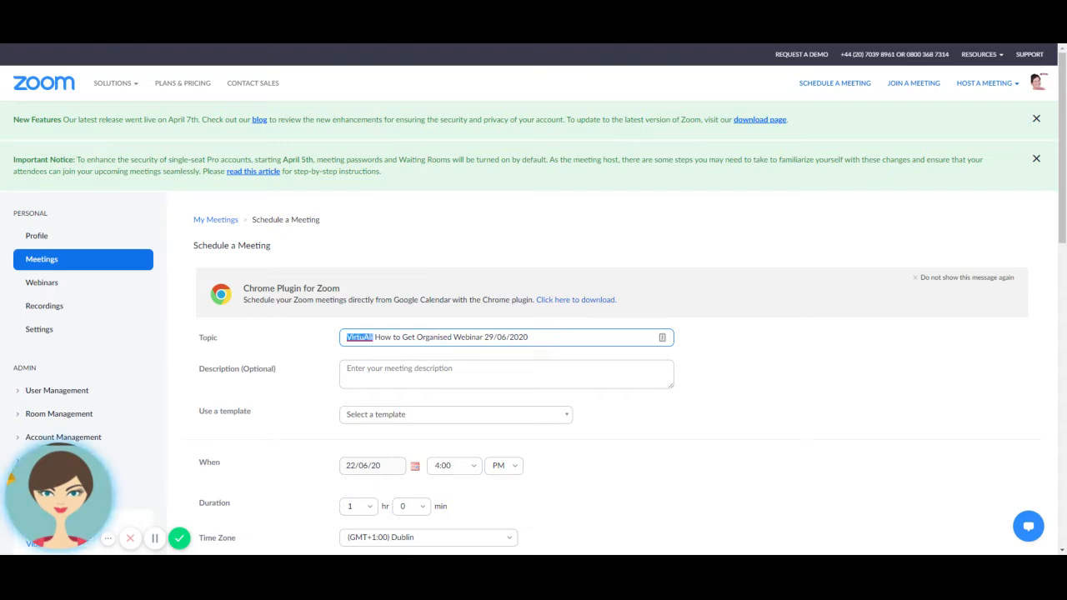
key("BackSpace")
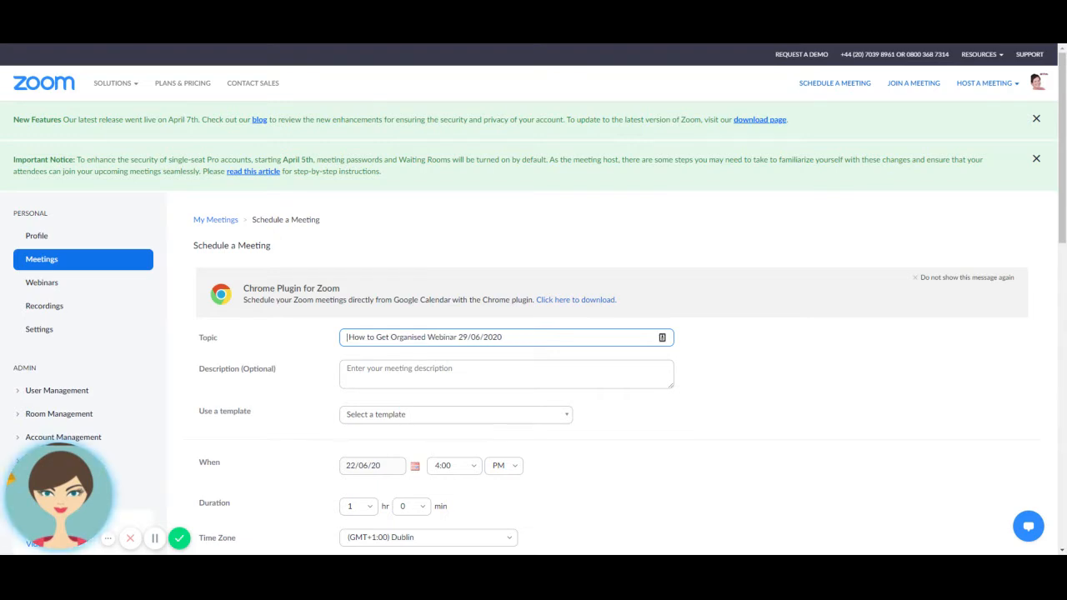
Copy the meeting topic text into the optional description
key("ctrl+a")
key("ctrl+c")
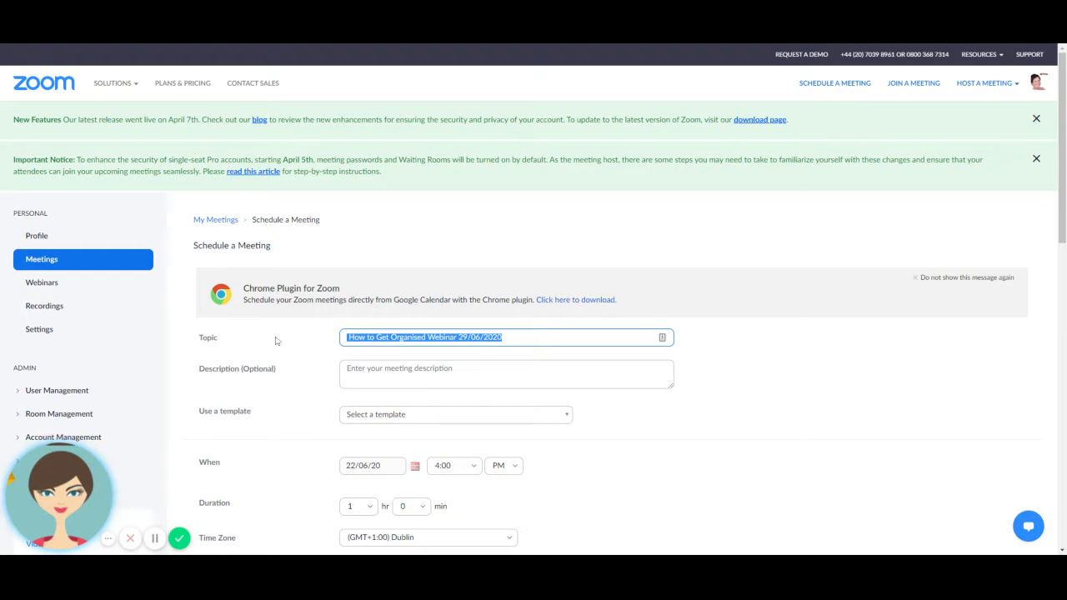
left_click(370, 367)
key("ctrl+v")
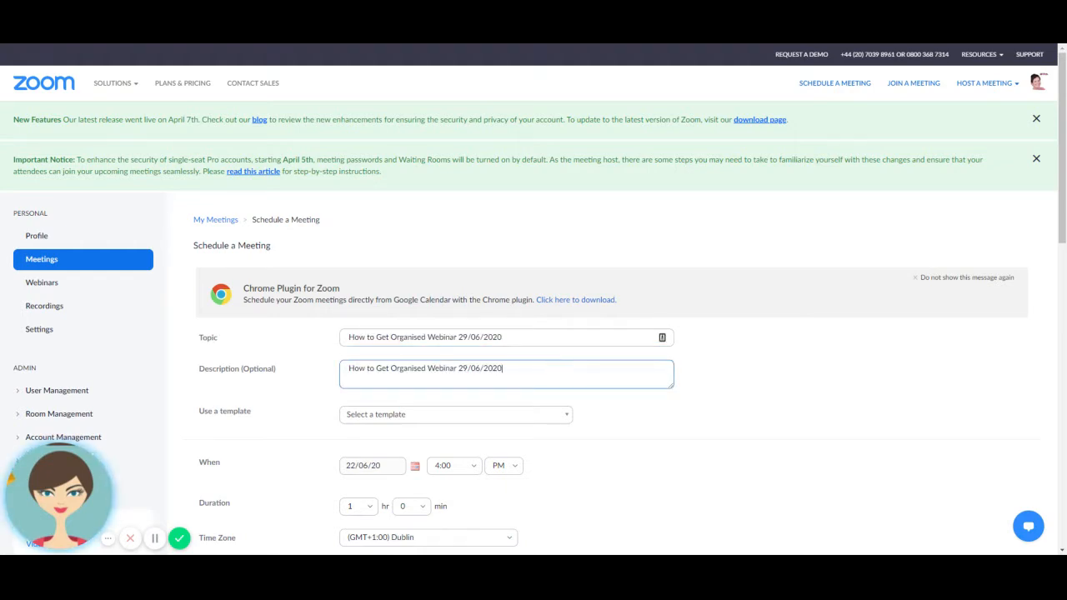
Set the meeting date to 29 June 2020
scroll(536, 336, "down", 2)
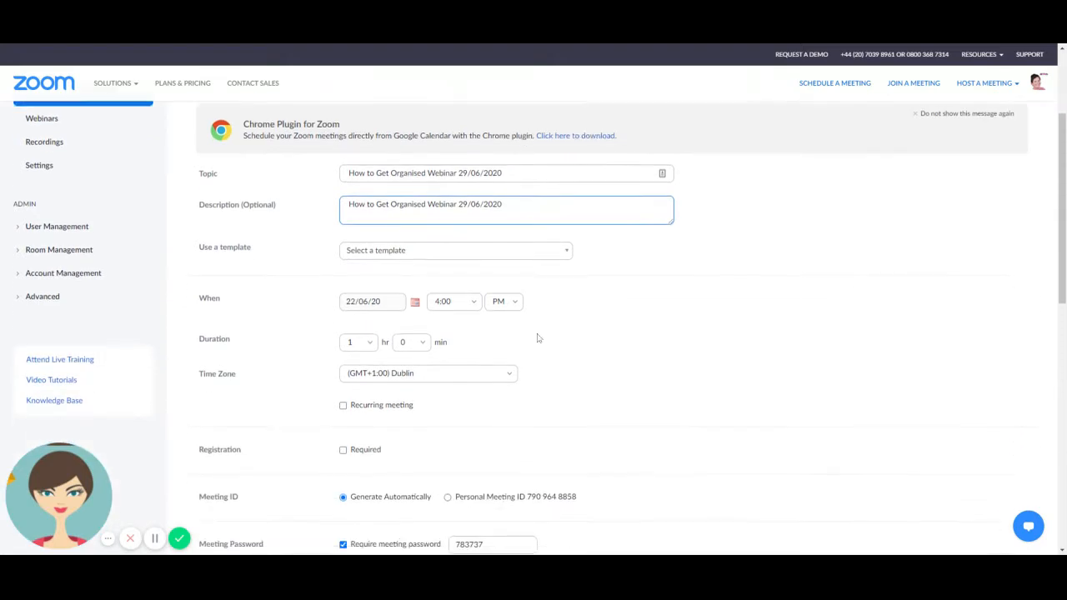
left_click(399, 305)
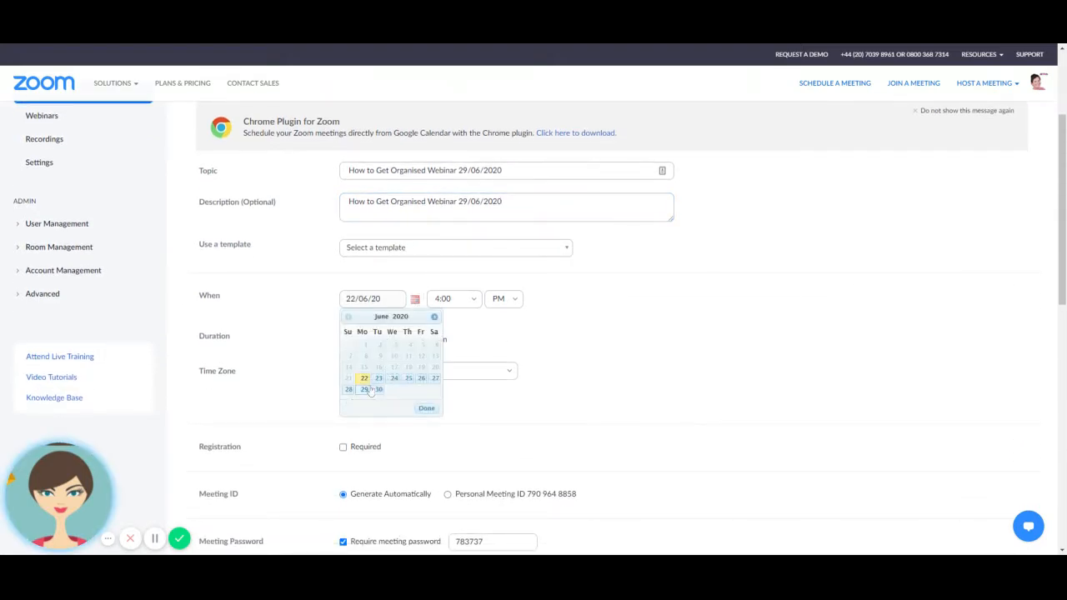
left_click(365, 390)
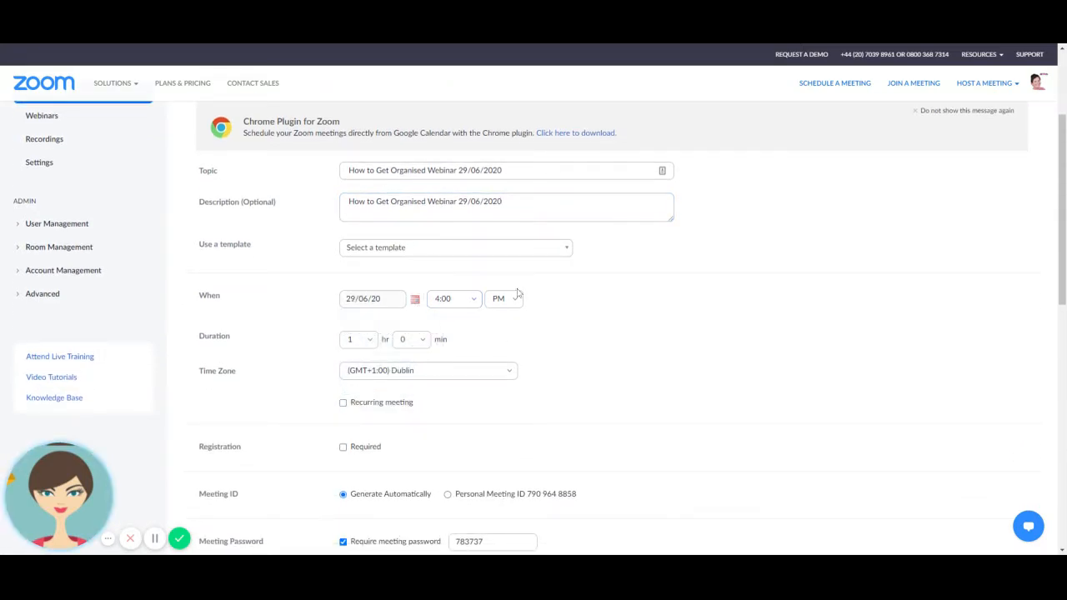
Make registration required for the meeting and save the scheduled meeting
scroll(400, 440, "down", 4)
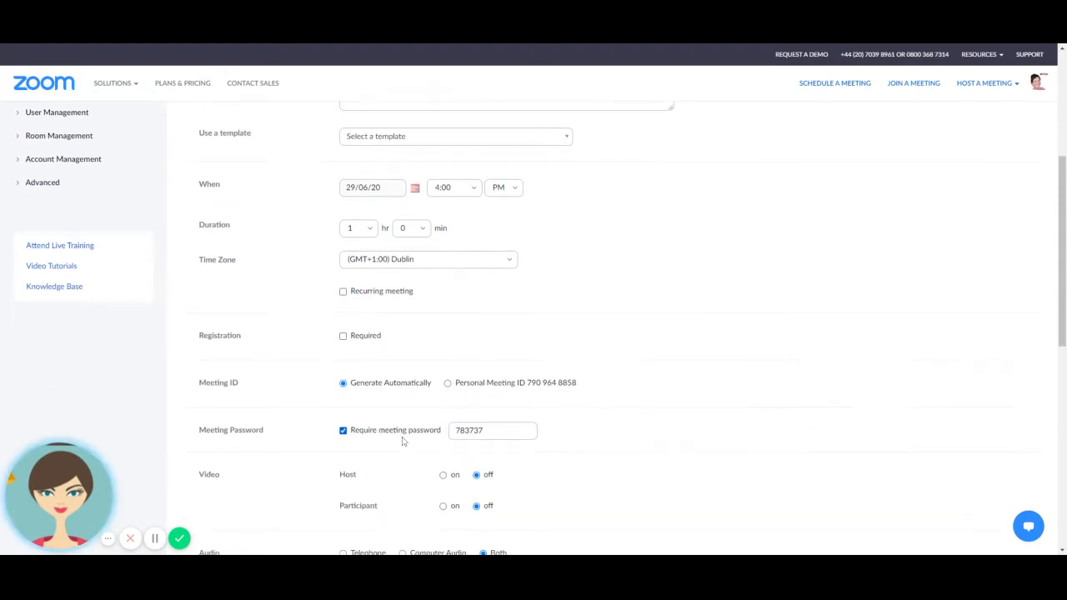
scroll(624, 331, "up", 3)
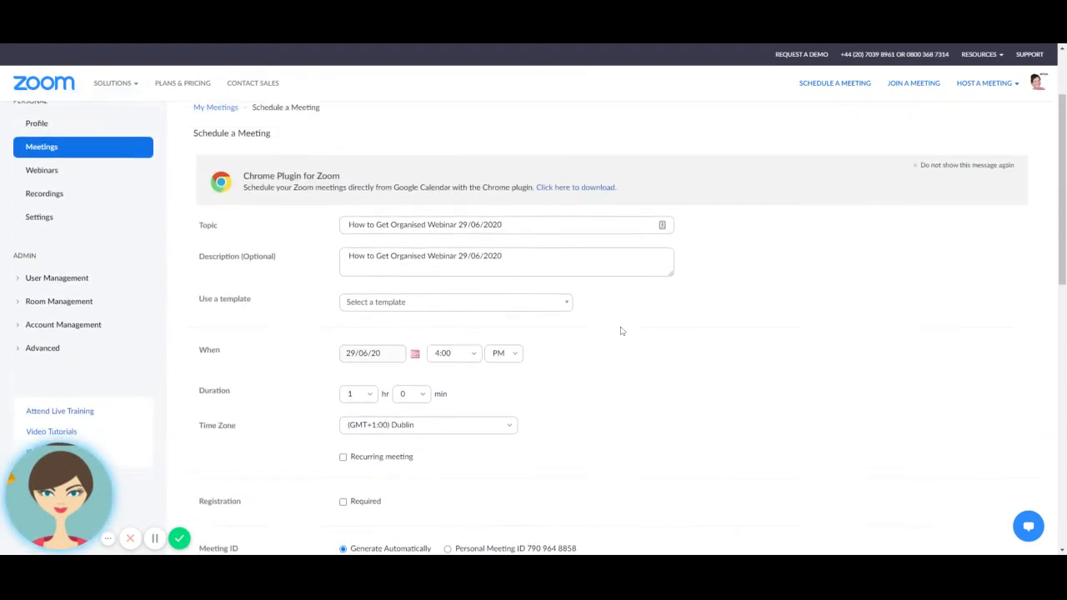
scroll(619, 326, "down", 5)
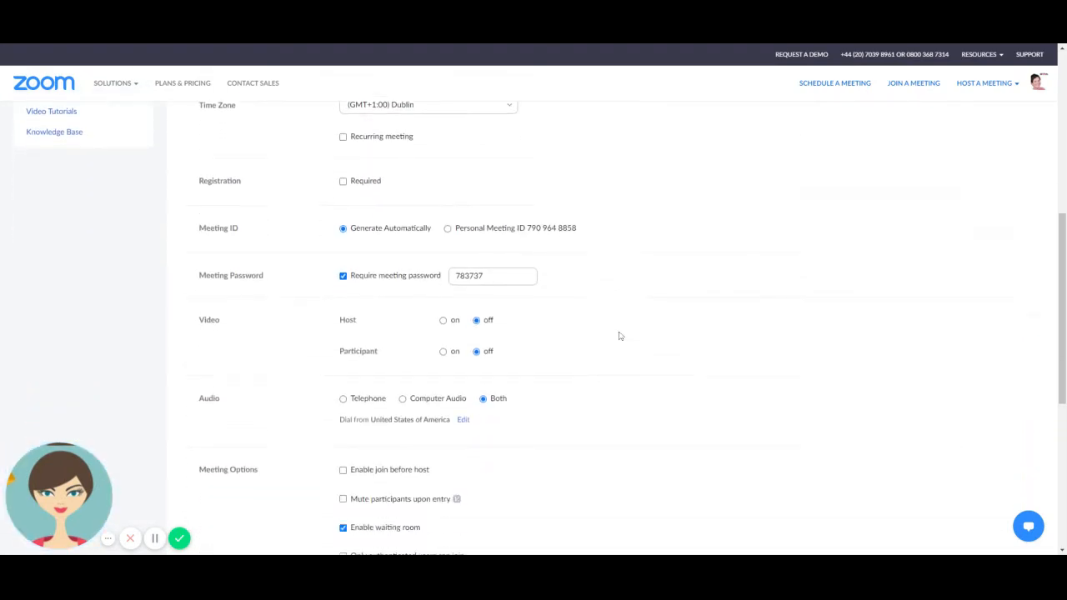
scroll(619, 336, "up", 2)
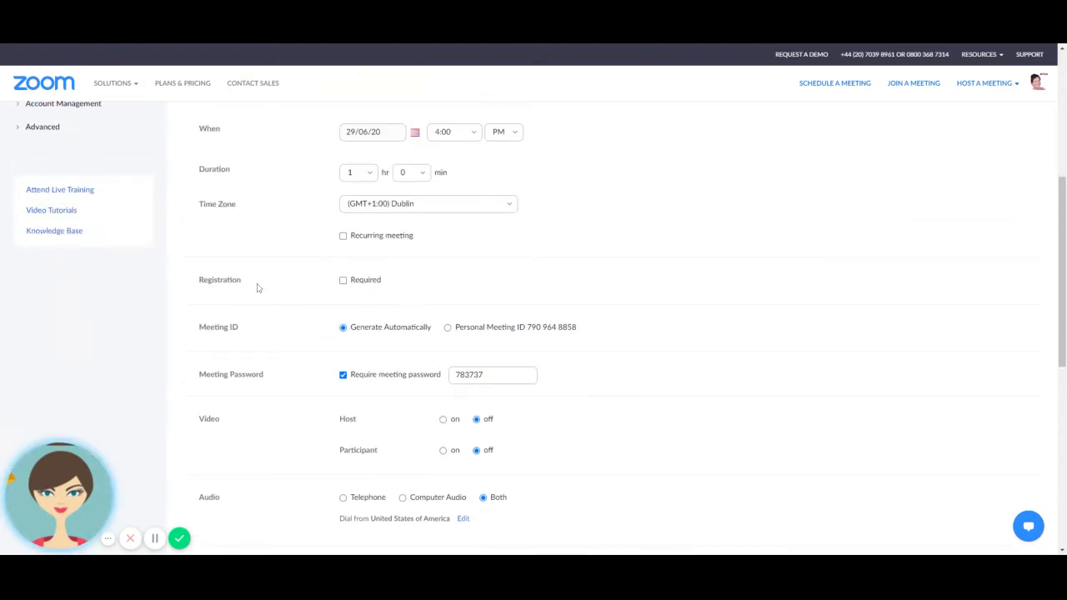
left_click(344, 281)
scroll(528, 398, "down", 8)
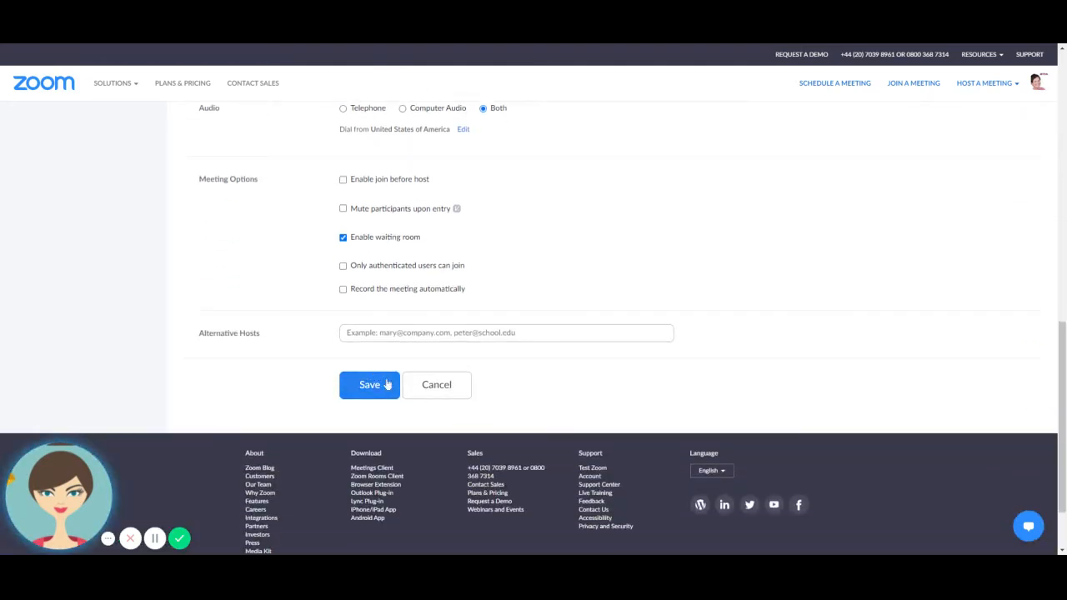
left_click(386, 384)
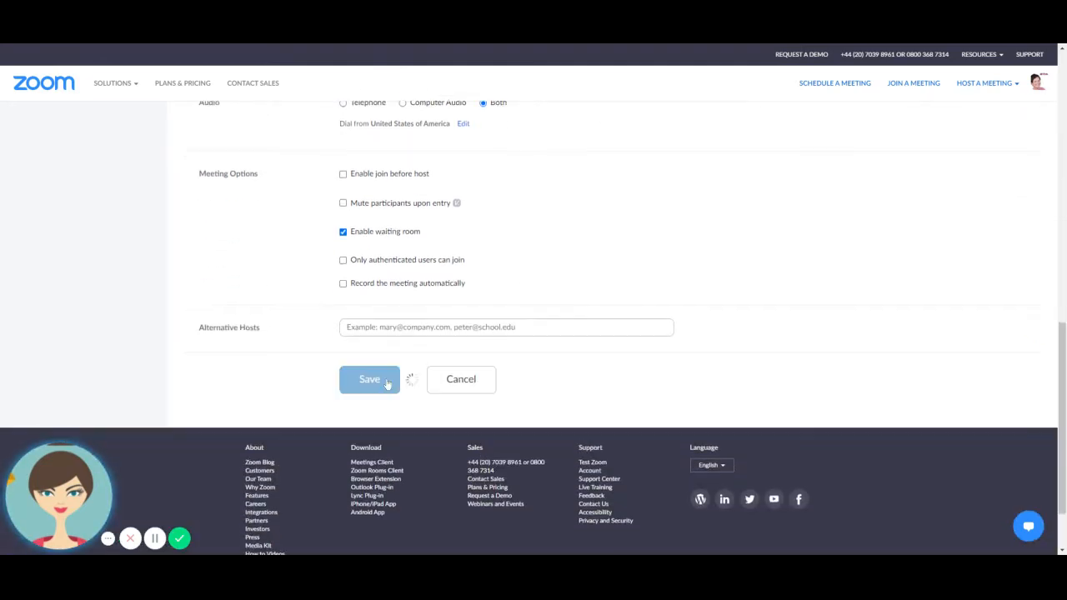
Open the saved meeting's branding settings and add the VirtuAli "WEBINAR 29/06/2020" banner image
scroll(580, 400, "down", 8)
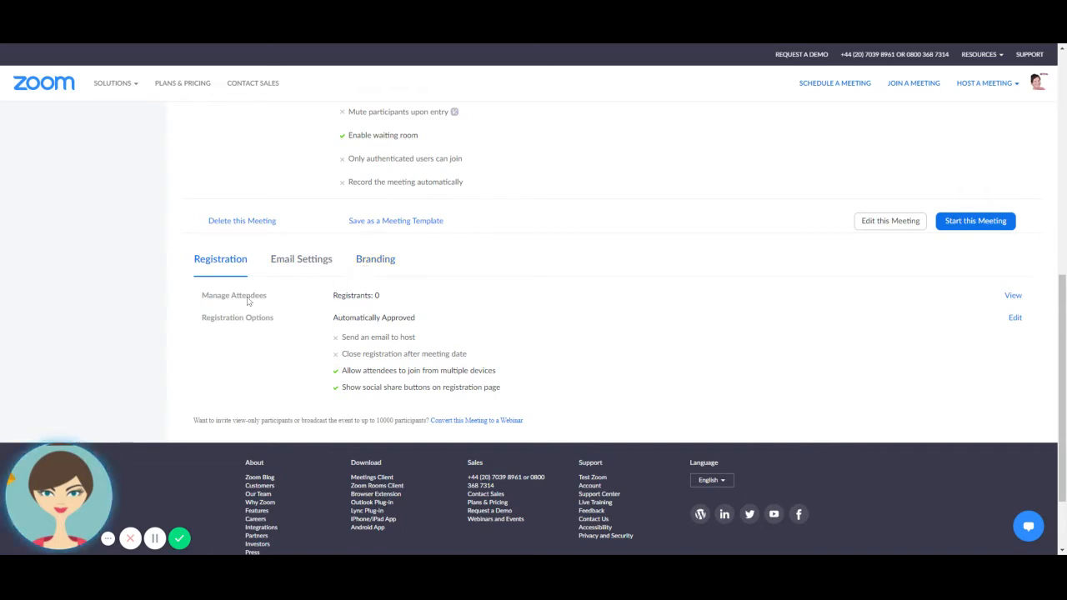
left_click(377, 261)
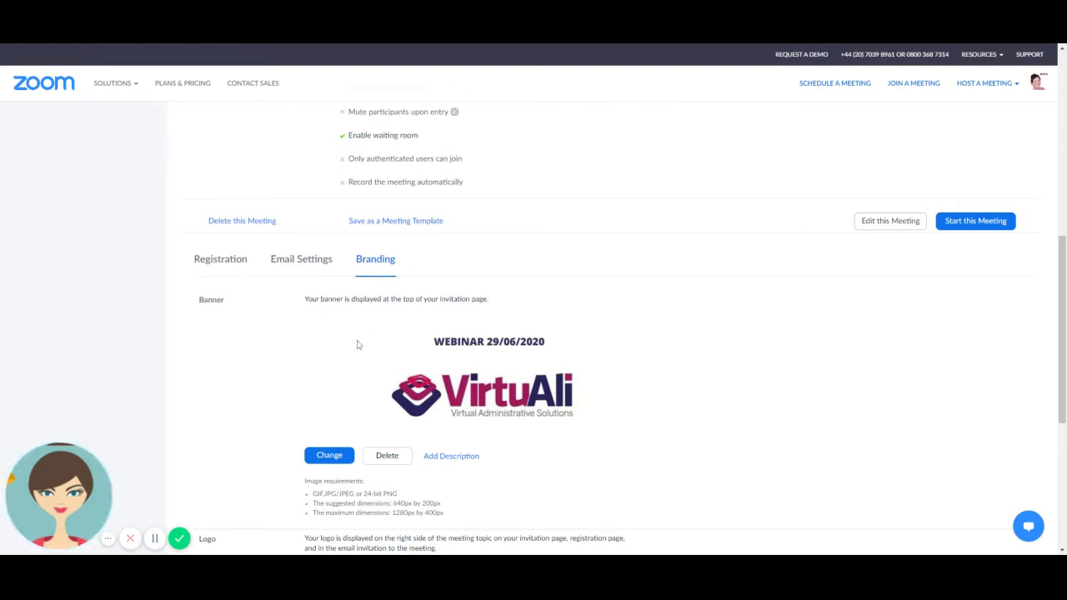
scroll(446, 326, "up", 9)
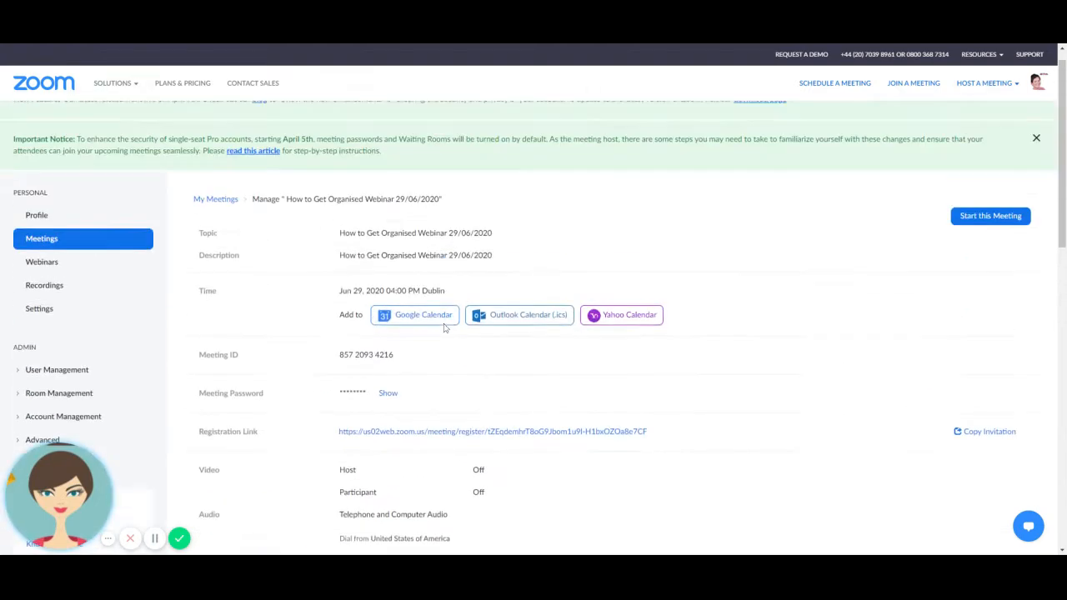
scroll(500, 369, "down", 10)
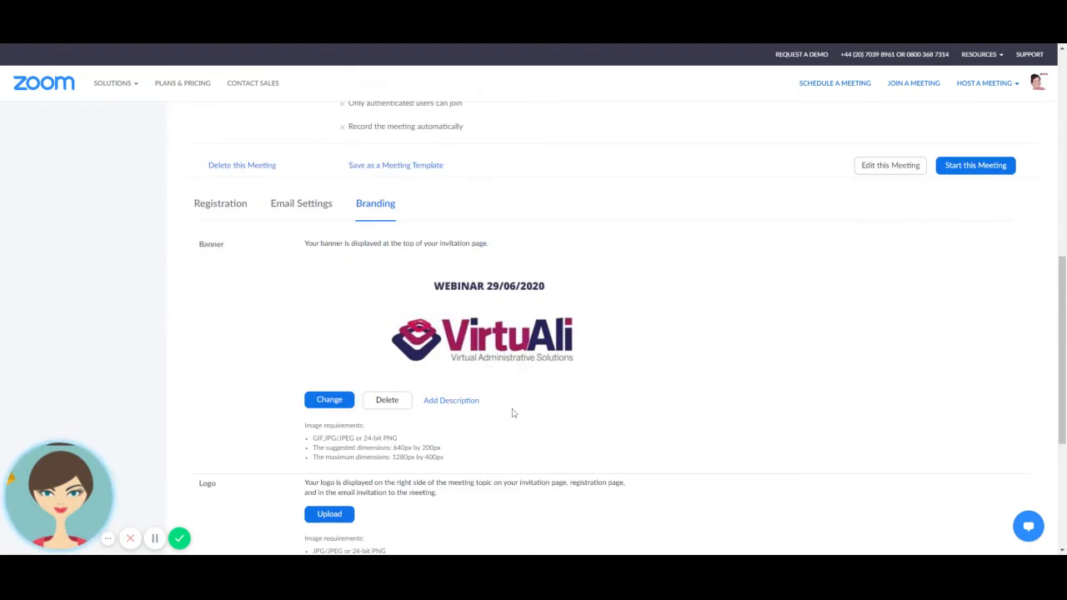
Upload the logo image in the branding settings and give it the description "VirtuAli logo -Taking Your Admin Pain Away"
scroll(404, 425, "down", 3)
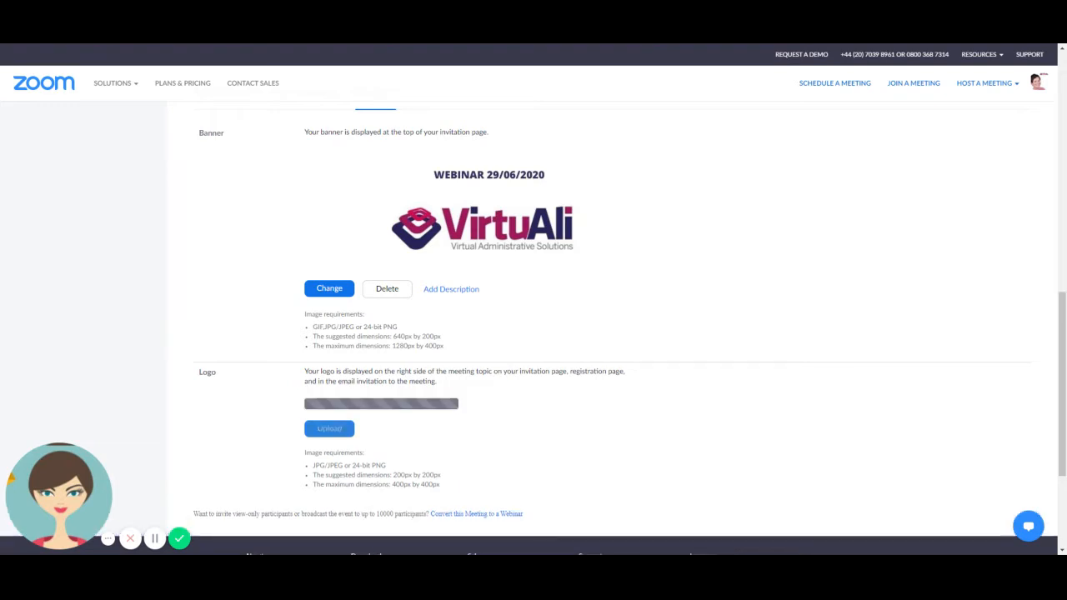
scroll(585, 339, "down", 2)
scroll(588, 339, "up", 2)
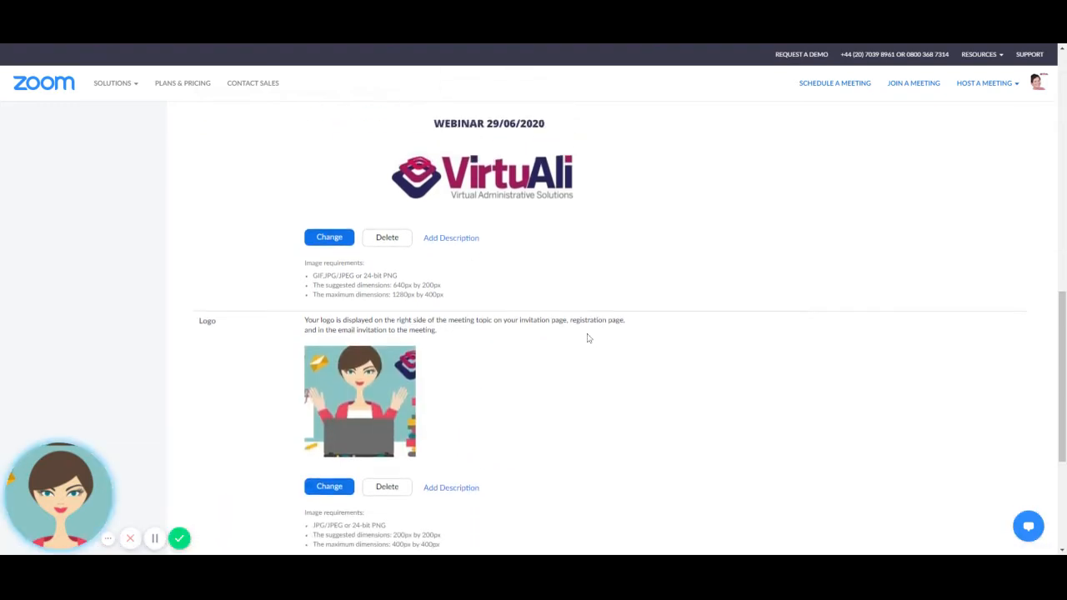
scroll(538, 388, "down", 1)
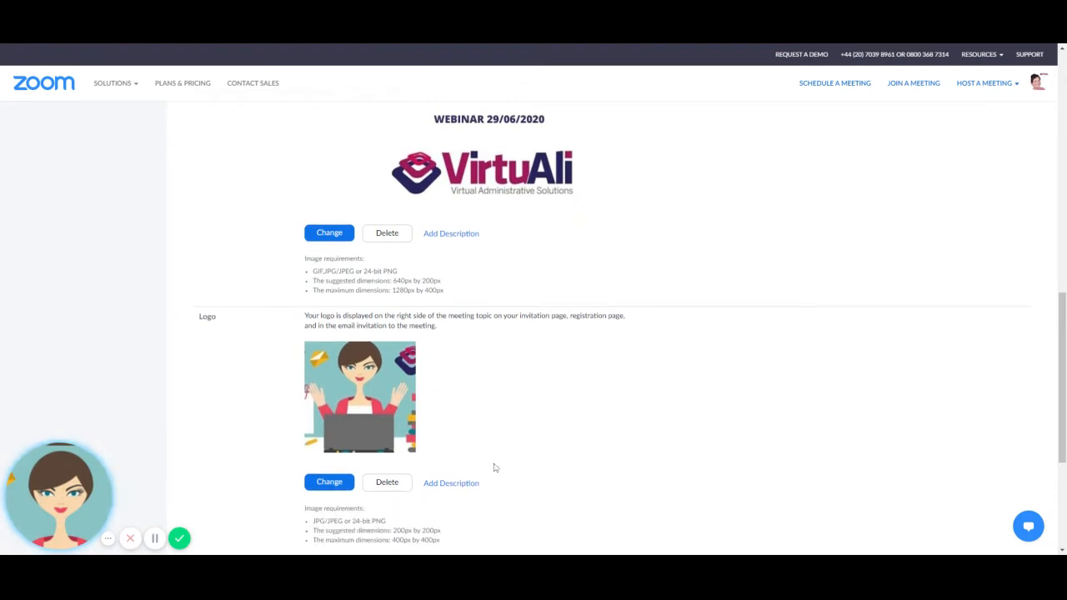
left_click(465, 492)
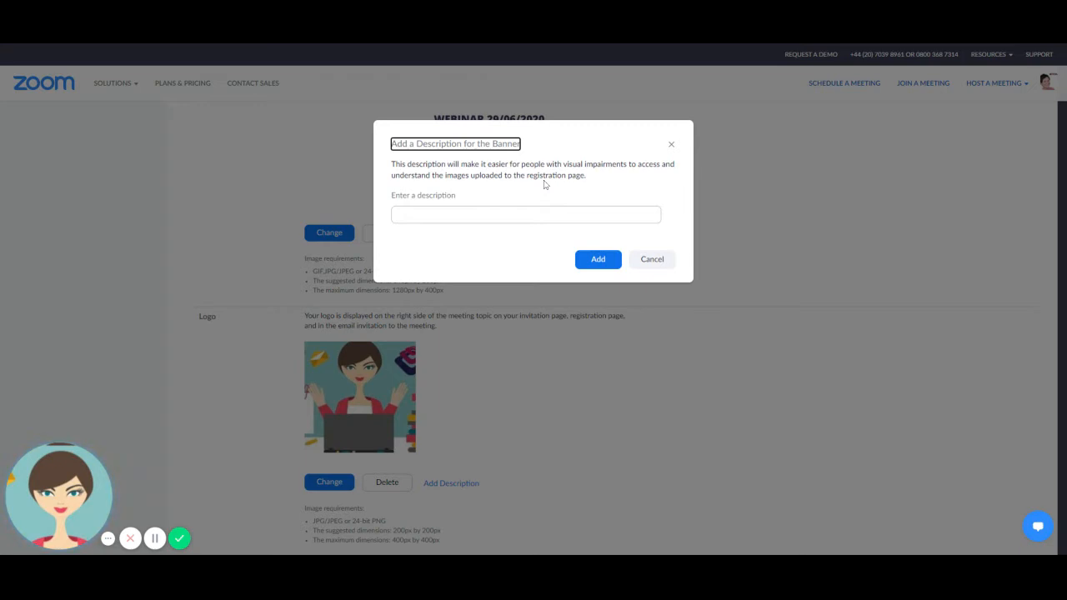
left_click(513, 215)
left_click(513, 215)
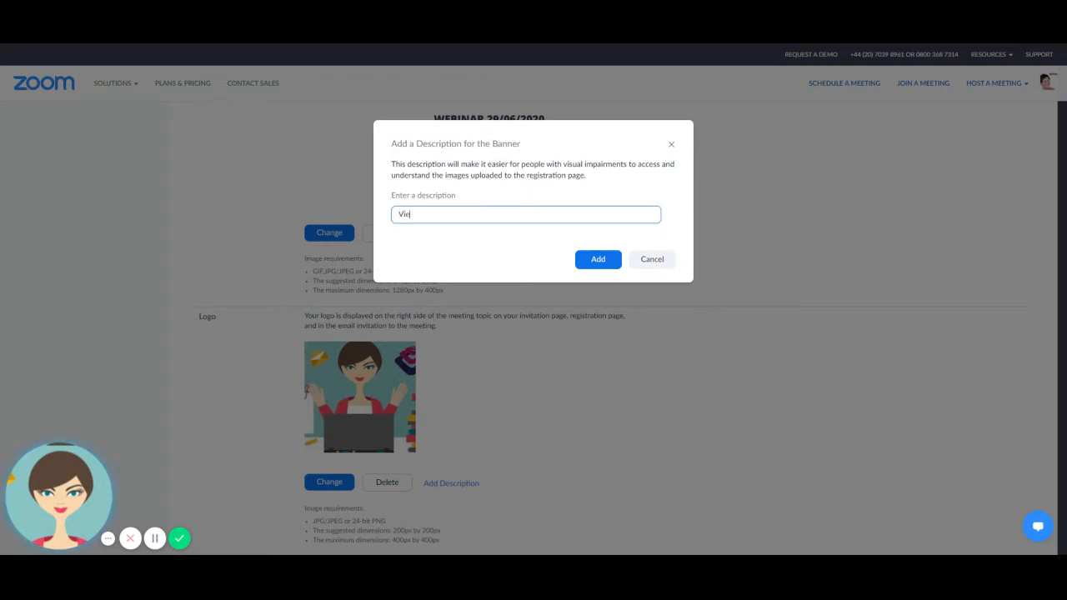
type("VirtuAli logo -Taking My")
key("BackSpace")
key("BackSpace")
key("BackSpace")
type("Your Admin Pai")
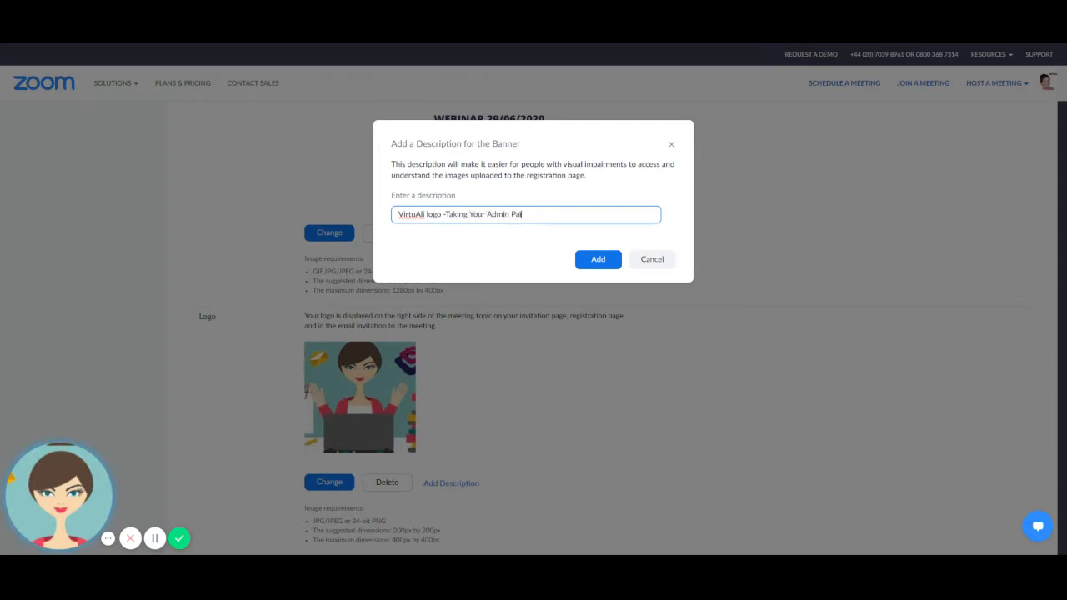
type("n Away")
left_click(597, 258)
Add the description "Webinar 29/06/2020 How to be more organised" to the banner image
scroll(463, 428, "down", 2)
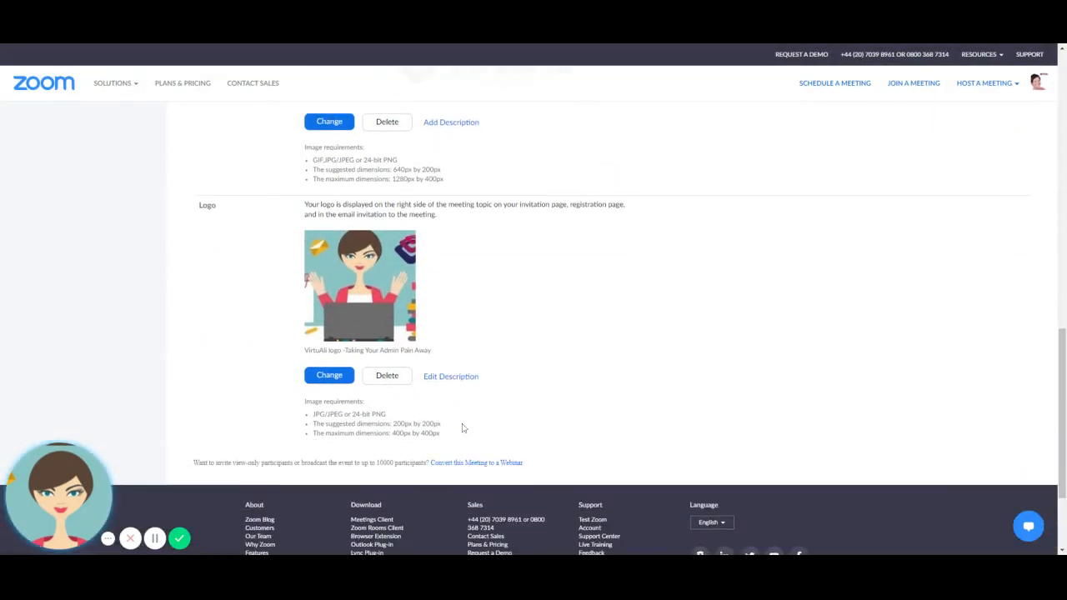
scroll(465, 429, "up", 3)
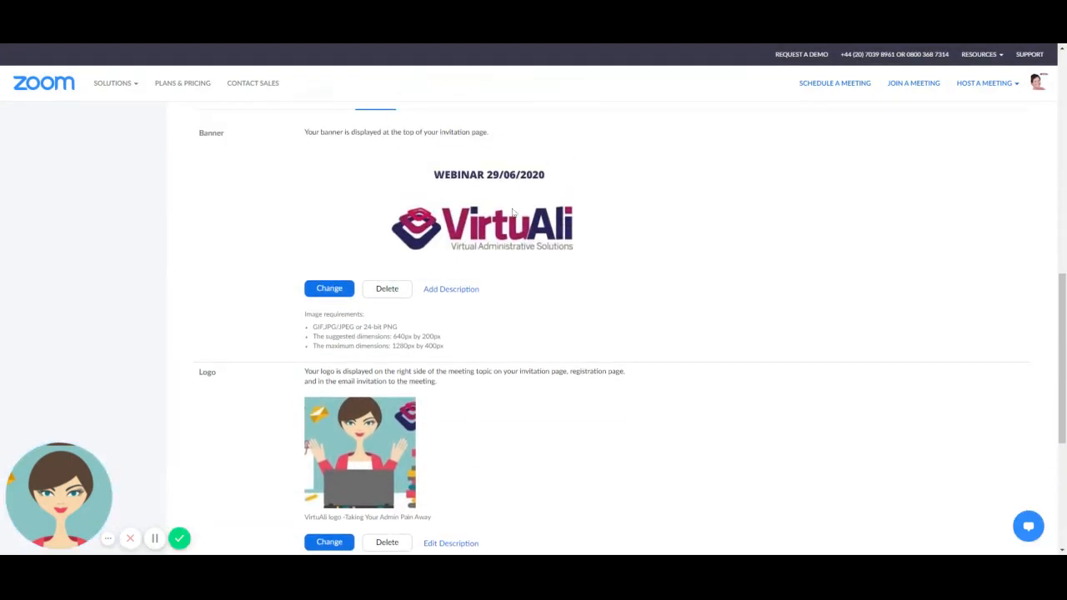
left_click(467, 290)
left_click(490, 216)
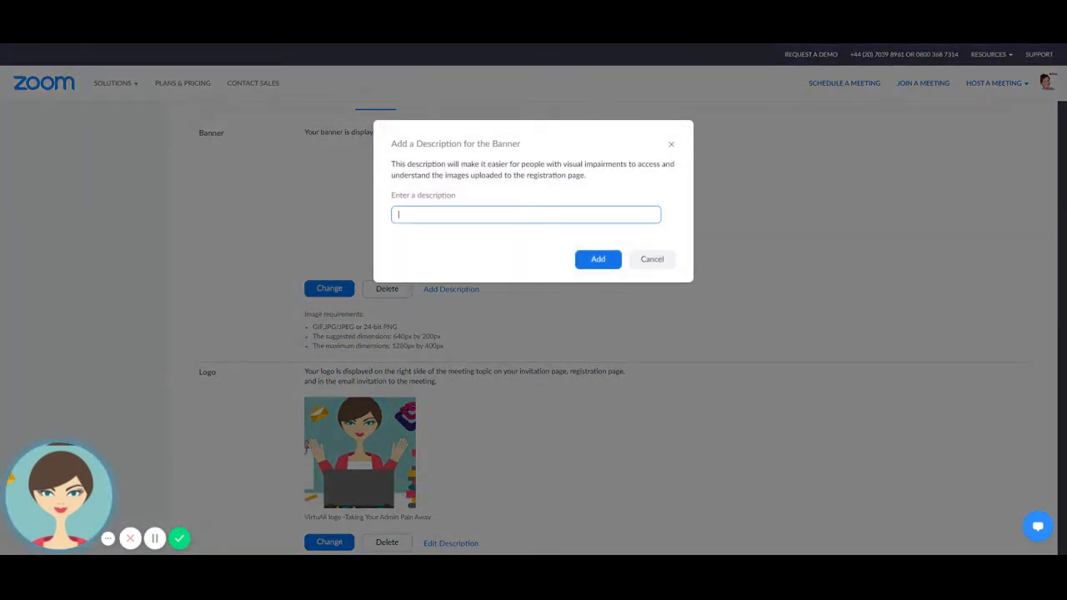
type("Webinar 29/06/2020 How to b")
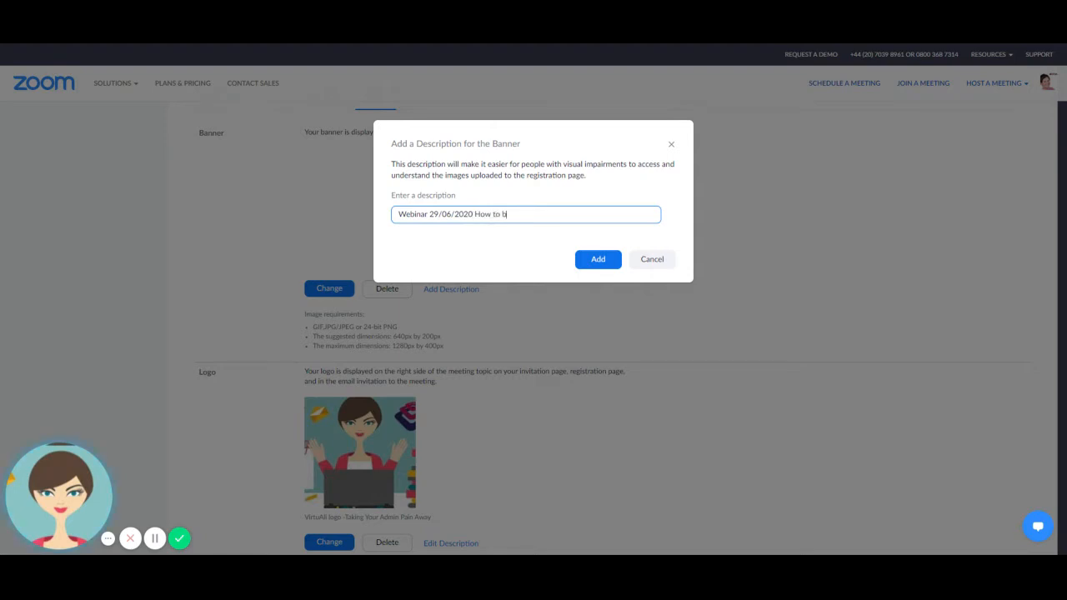
type("e more organised")
left_click(595, 258)
Open the confirmation email to registrants for editing in the meeting's email settings
scroll(572, 419, "down", 2)
scroll(540, 396, "down", 2)
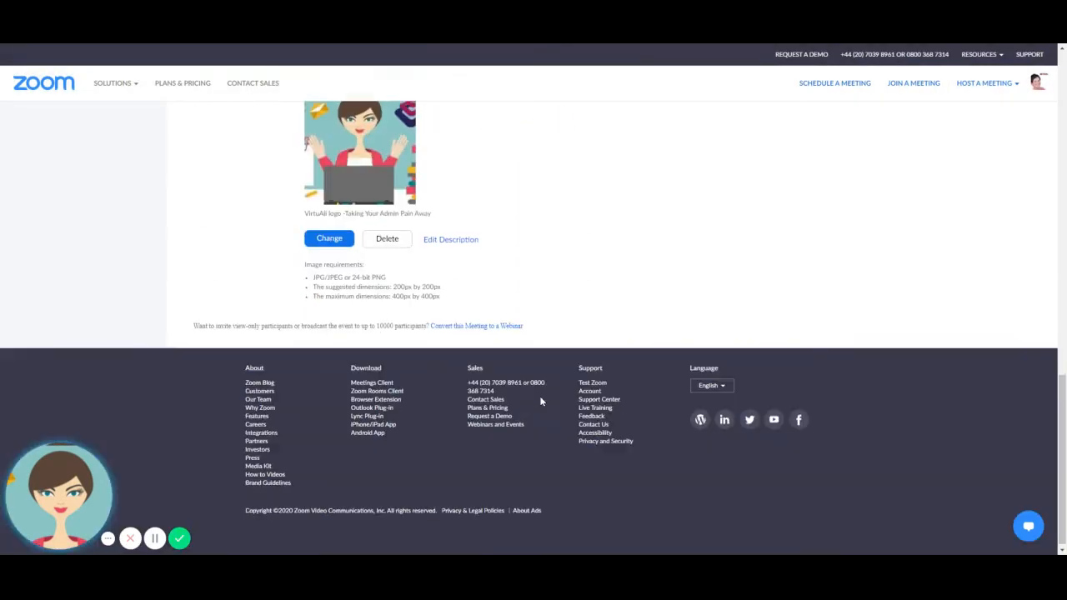
scroll(564, 388, "up", 5)
scroll(566, 386, "up", 2)
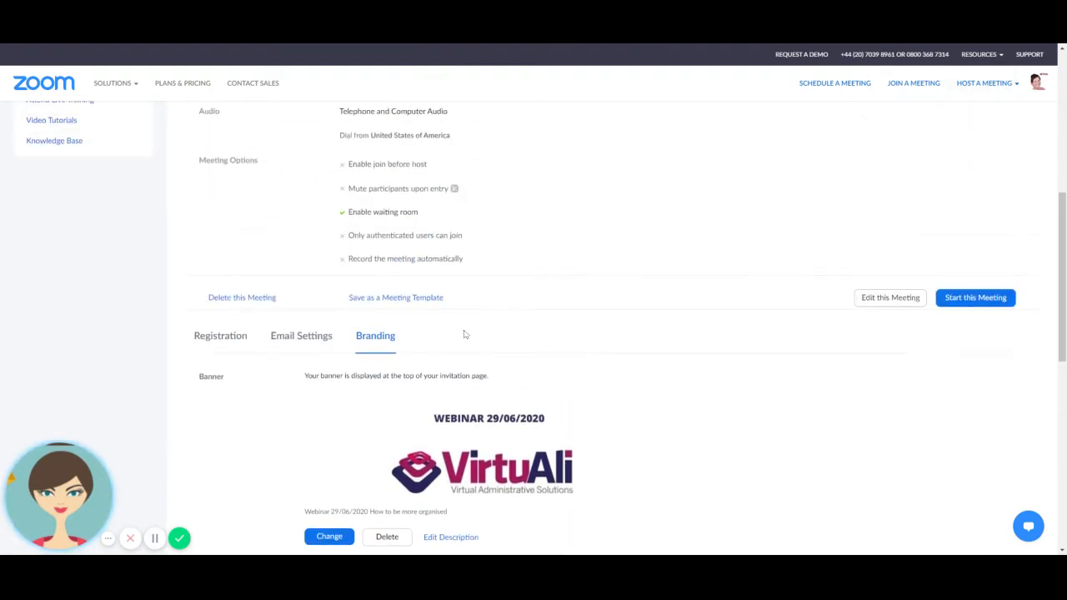
left_click(306, 337)
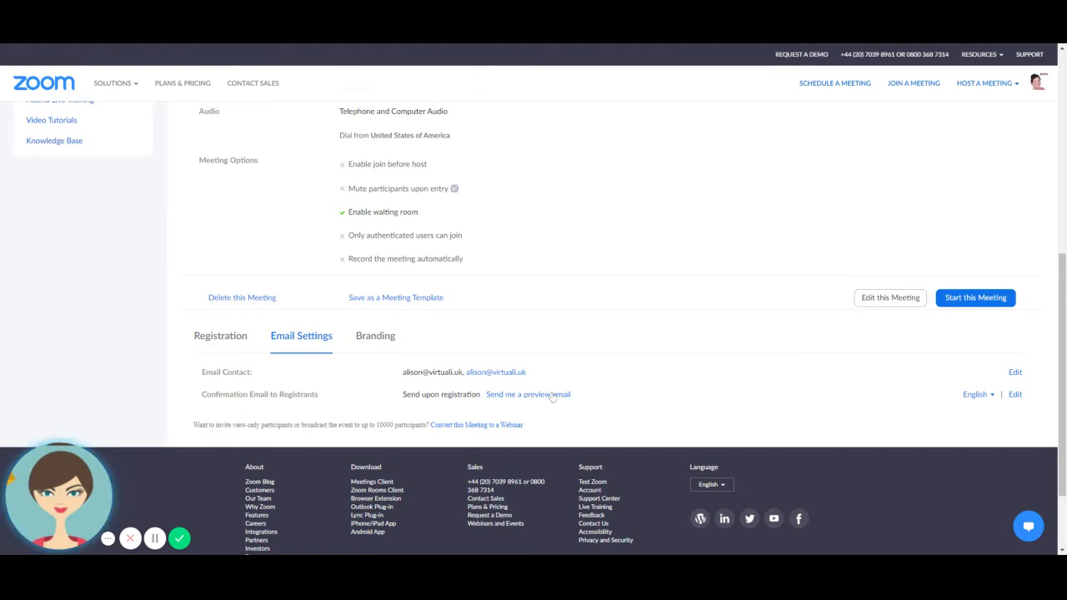
left_click(1015, 395)
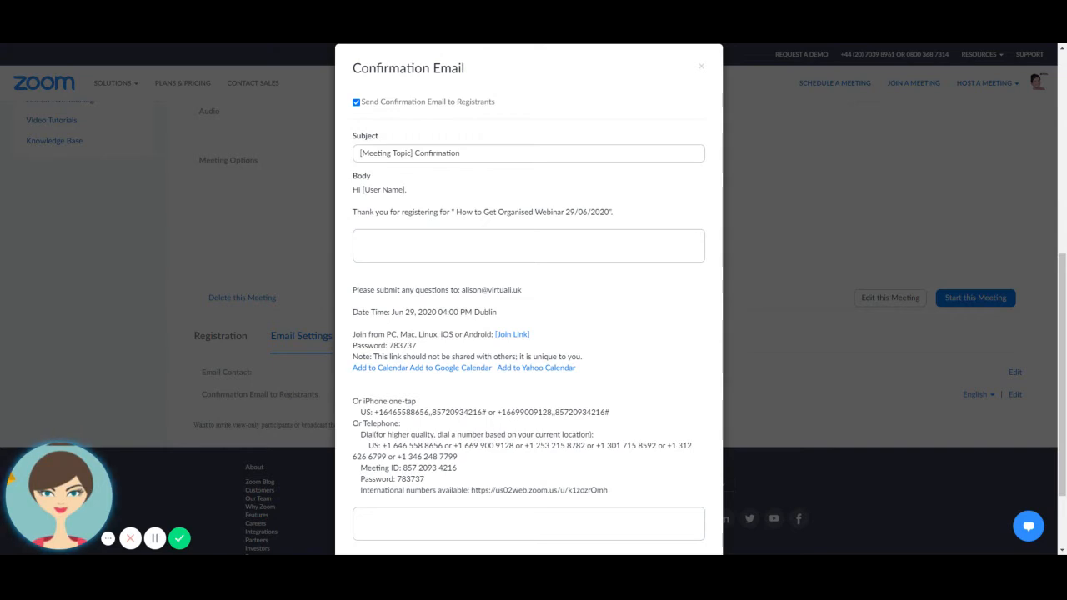
Extend the confirmation email's subject with "Webinar 29/06/2020 How to Get Organised" after "[Meeting Topic] Confirmation"
left_click(409, 68)
left_click(500, 153)
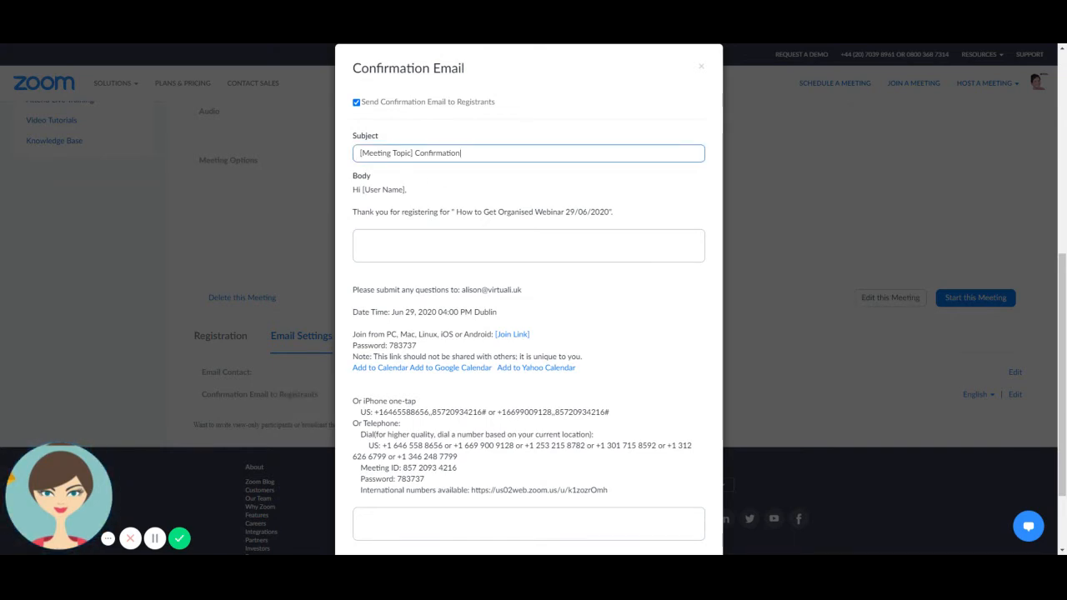
type("Webinar29/065/")
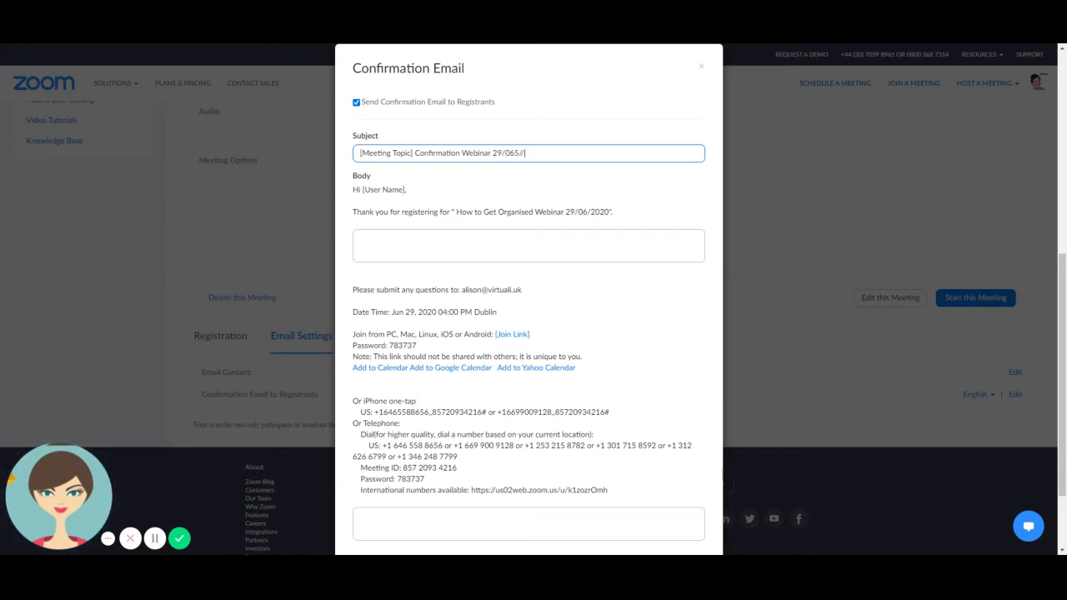
type("/2020")
type(" jho")
key("BackSpace")
key("BackSpace")
key("BackSpace")
type("how ")
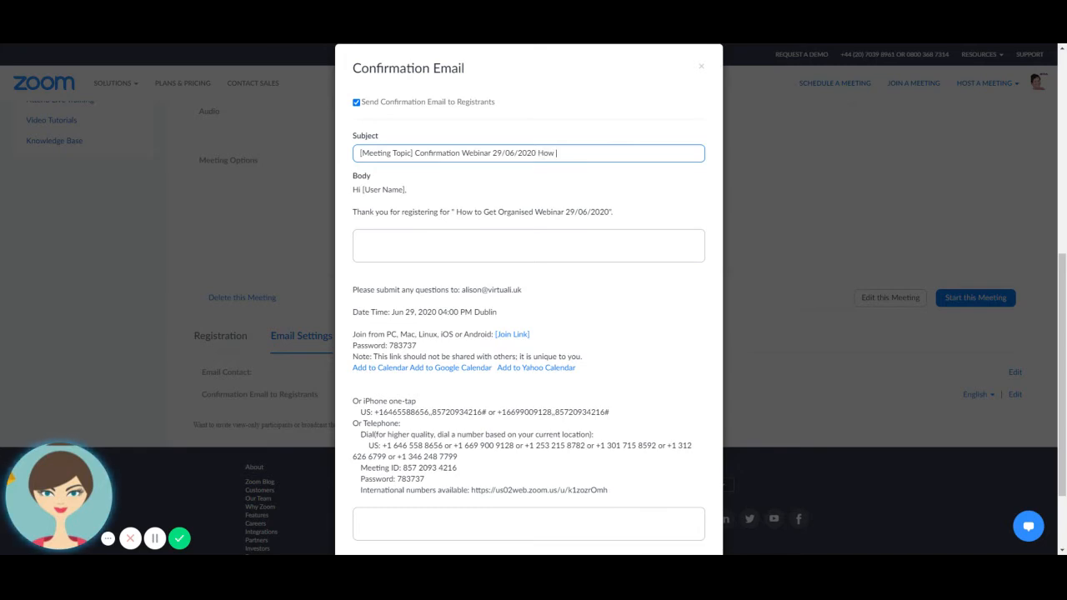
type("to Get Organised")
Begin the custom message below the thank-you line with "Im really looking forward to seeing you on the 29/06/2020 at 4pm and if"
left_click(363, 242)
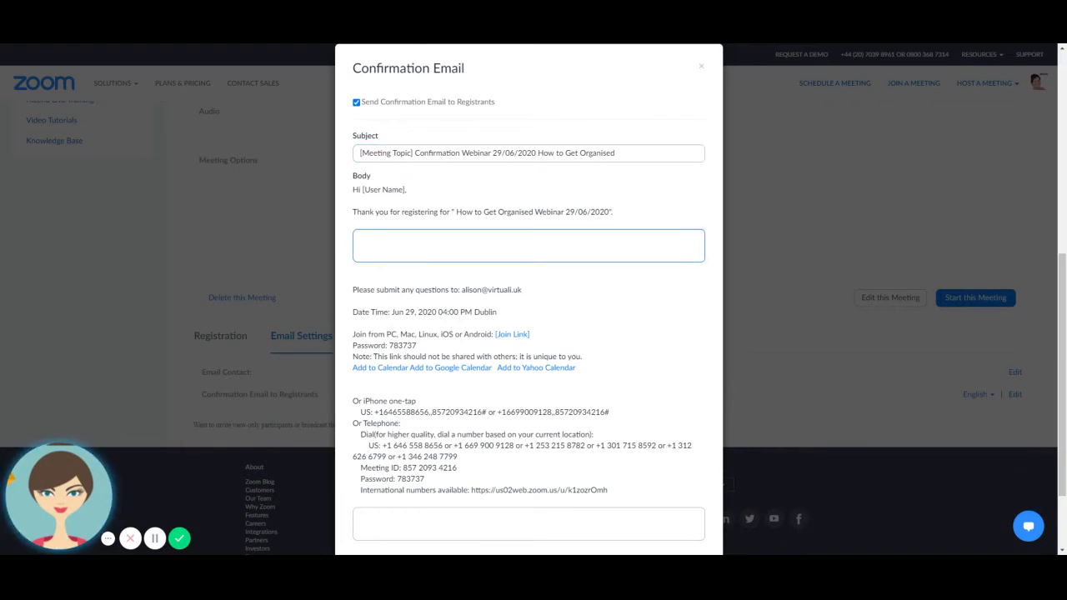
type("Im real")
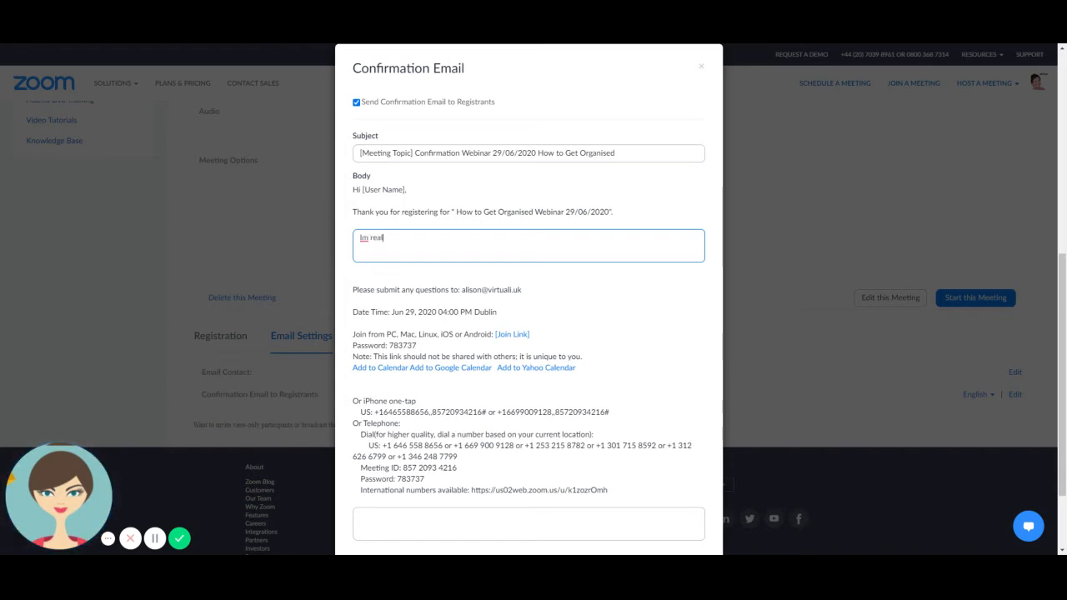
type("ly looking forward to seeing y")
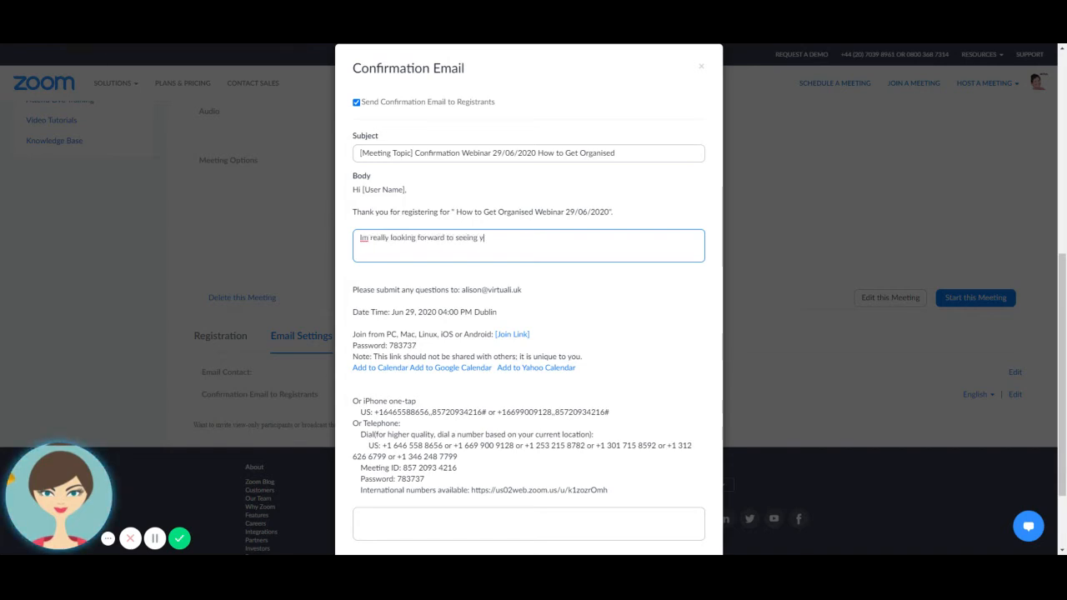
key("BackSpace")
key("BackSpace")
type("on the 29/06/20")
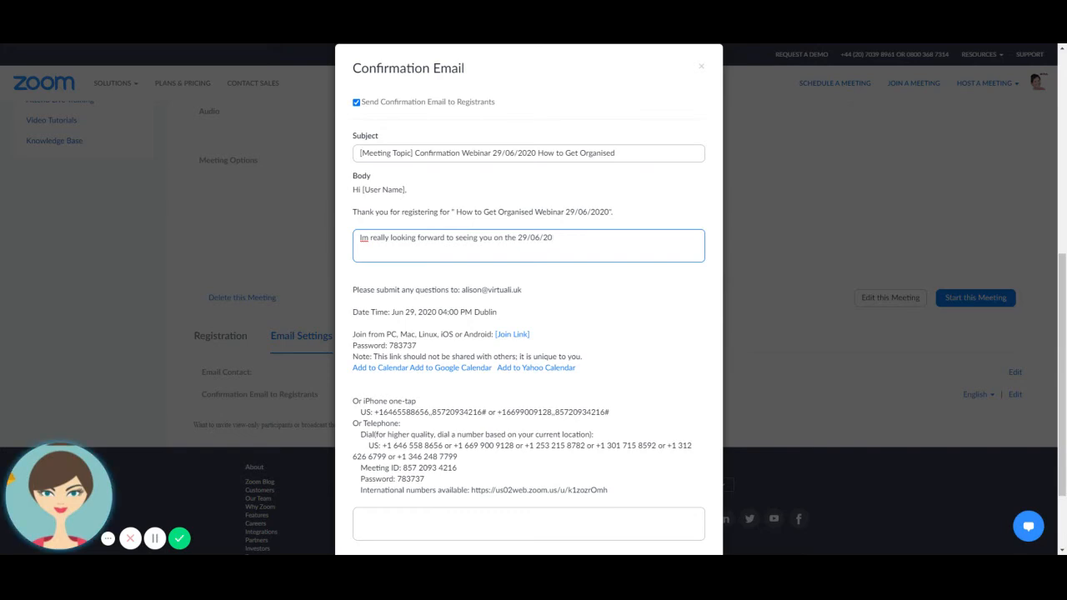
type("20 at 4pm and if ")
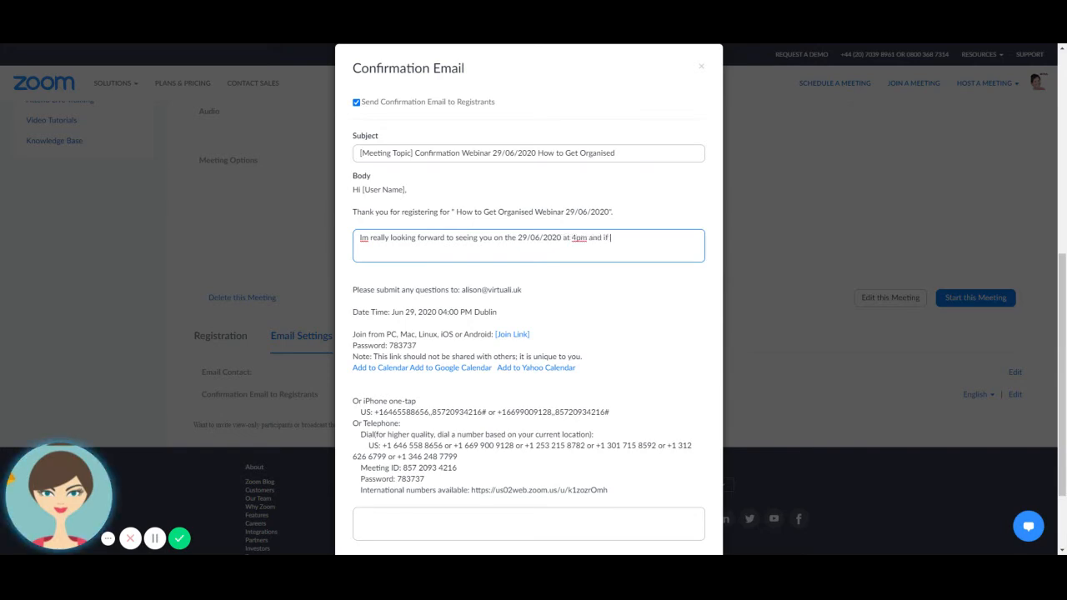
Continue the message with "you have any areas that you struggle with from an organisational piont of view please let me know in advance"
type("you have any ")
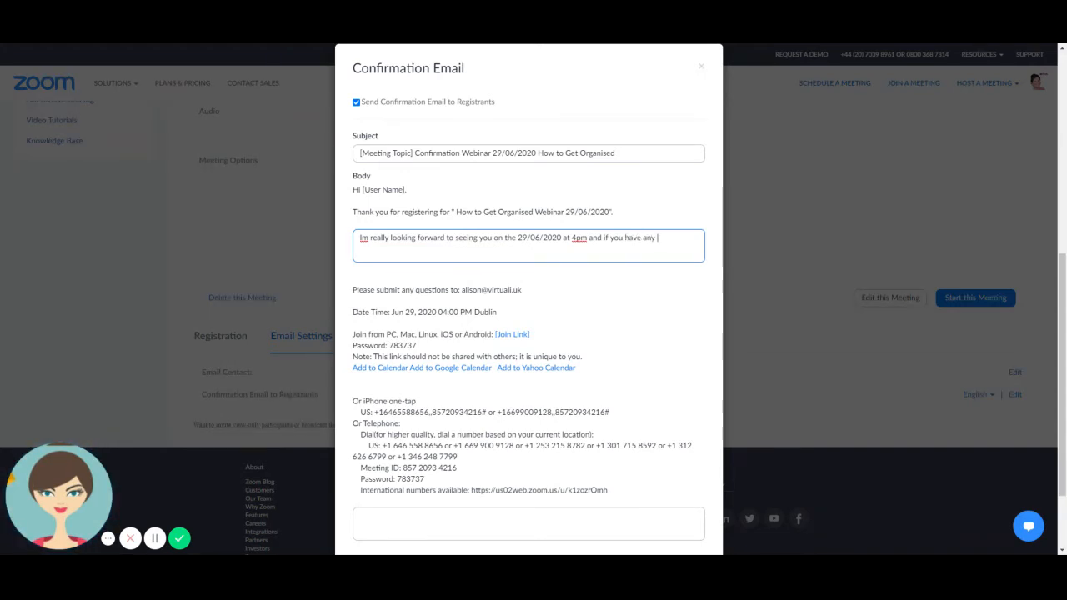
type("areas that you")
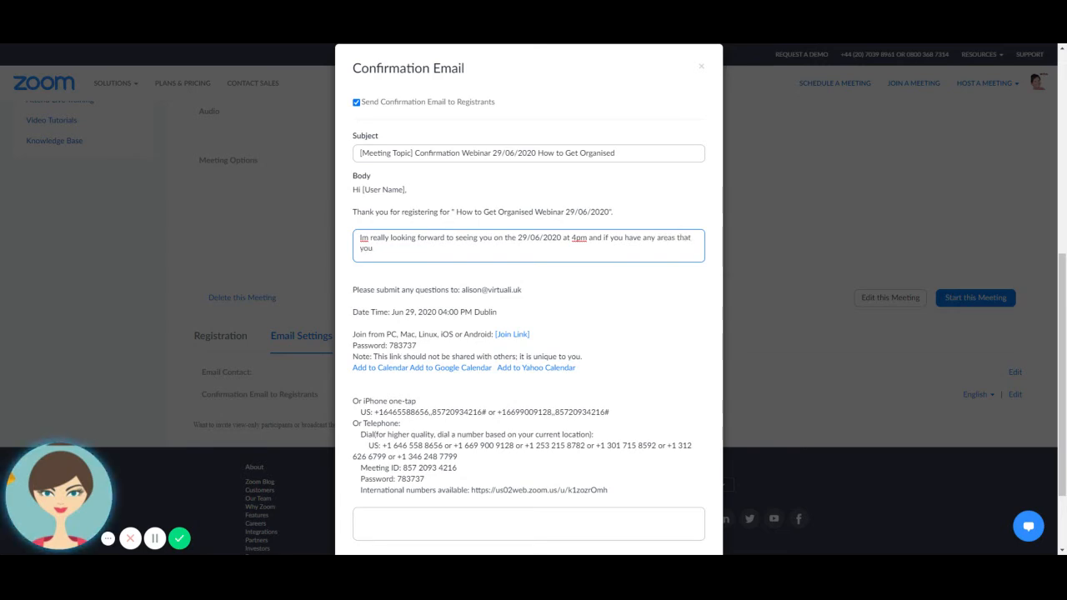
type(" sturgg")
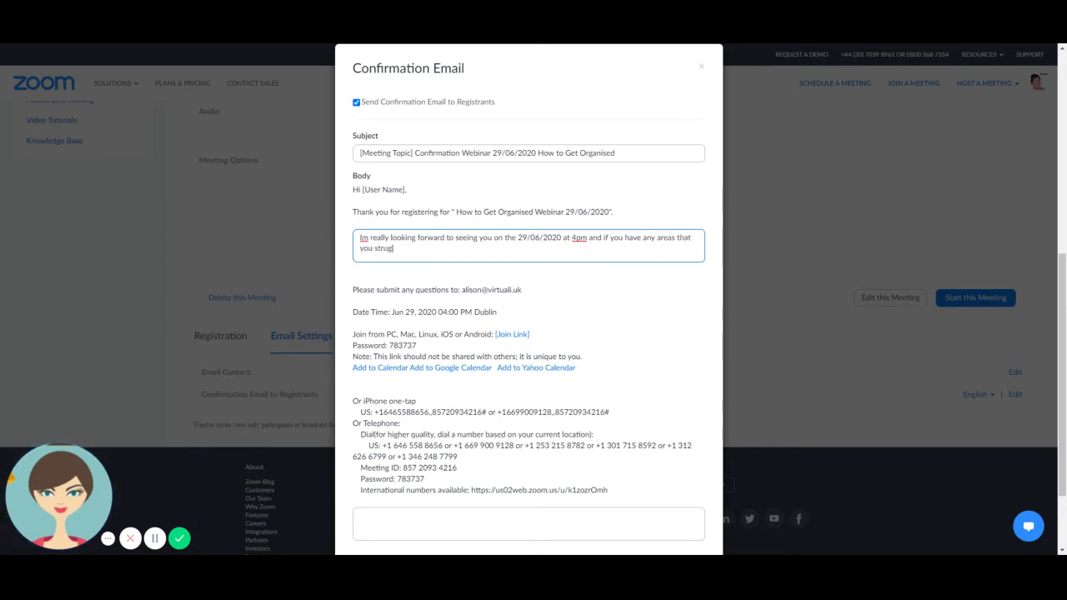
type("gle with from an ")
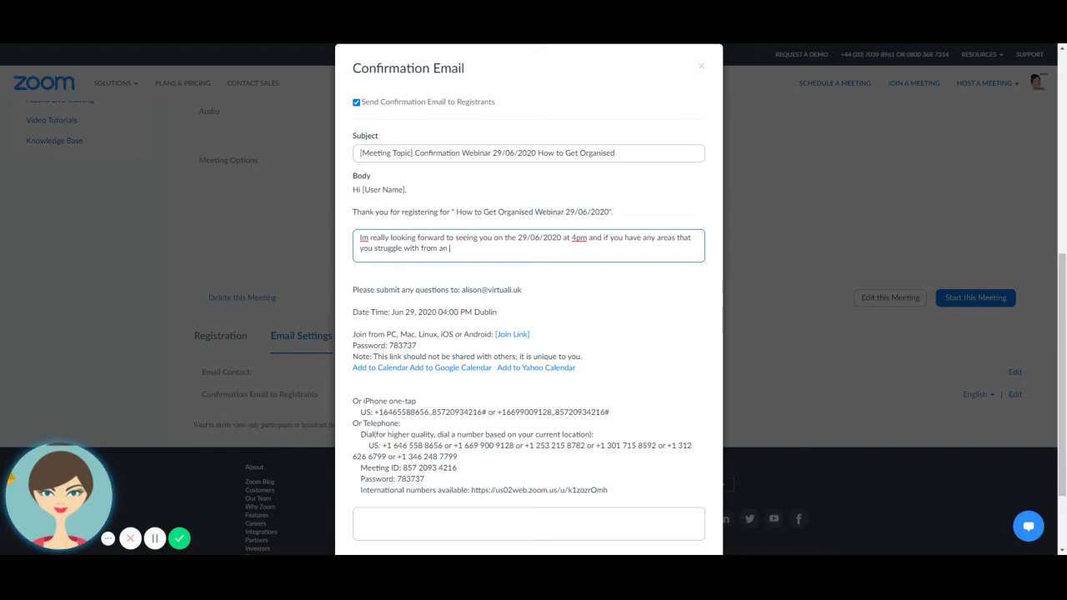
type("organisational piont of view please ")
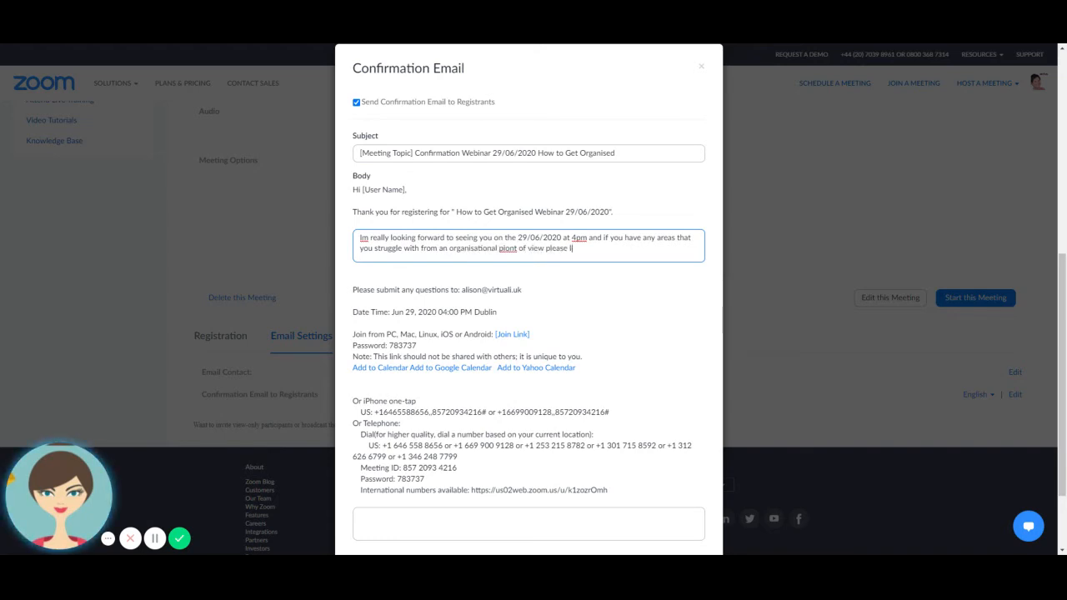
type("let me know in advance")
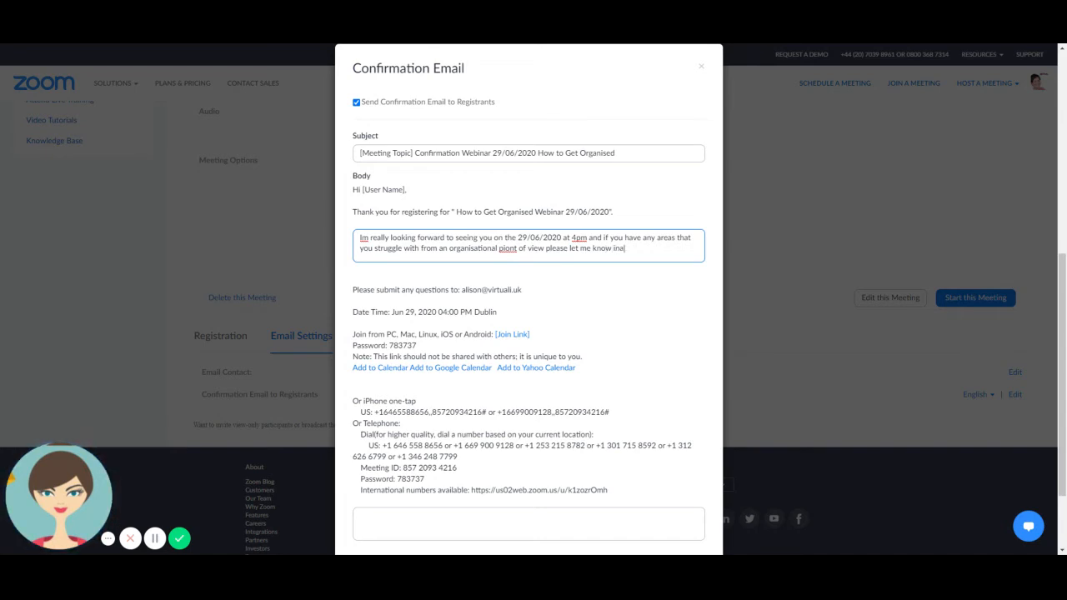
Correct the message's spelling to "point" and add the missing apostrophe to make "I'm"
double_click(507, 247)
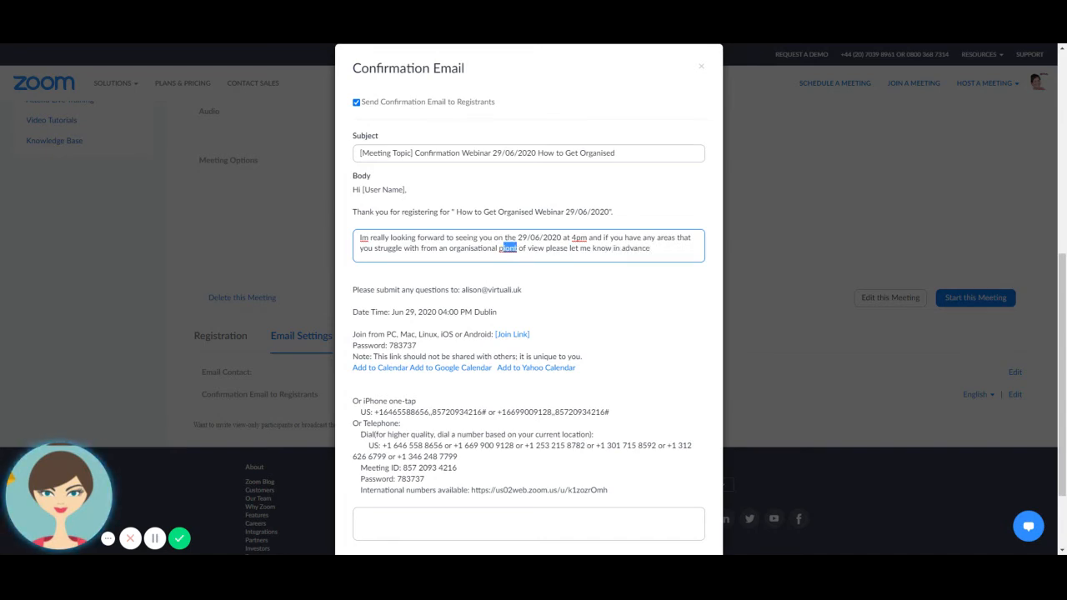
type("point")
left_click(362, 238)
type("'")
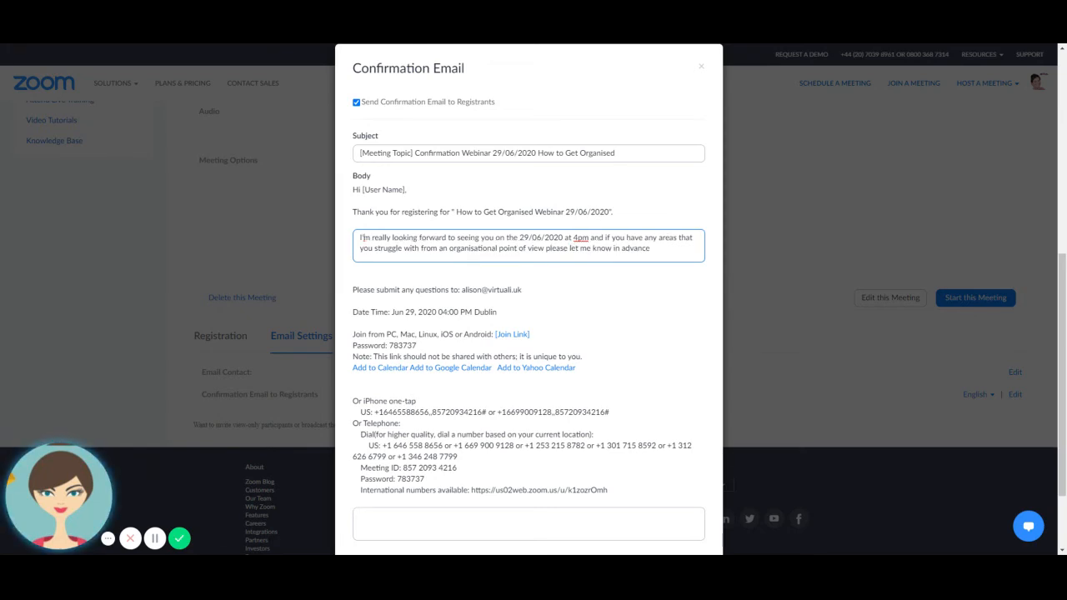
Add the sign-off "taking Your Admin Pain Away" after a blank line and the sender's first name on the line beneath it
left_click(652, 248)
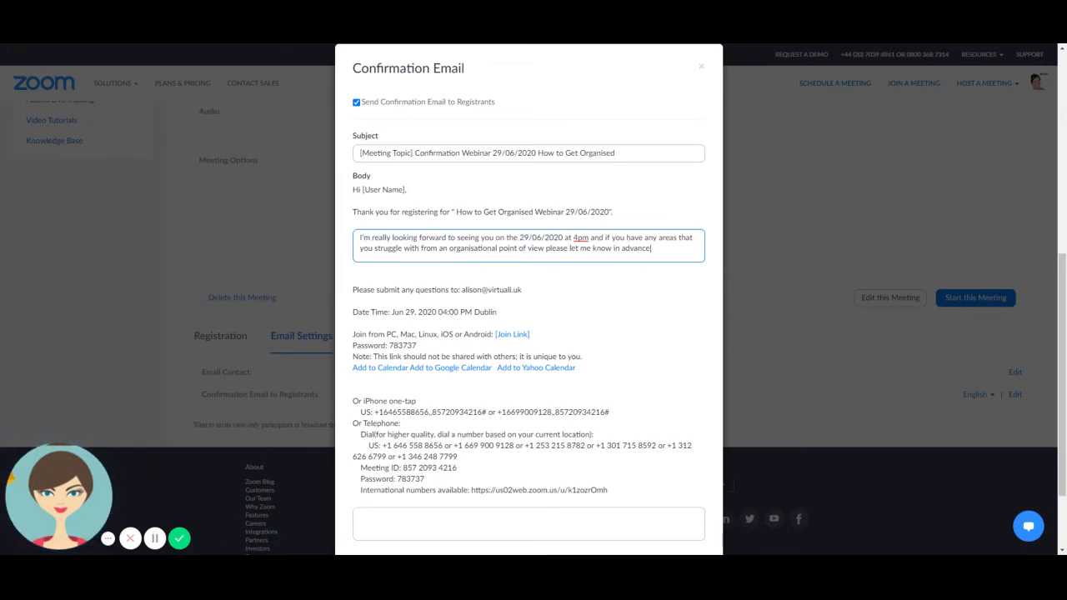
key("Return")
key("Return")
type("ya")
key("BackSpace")
key("BackSpace")
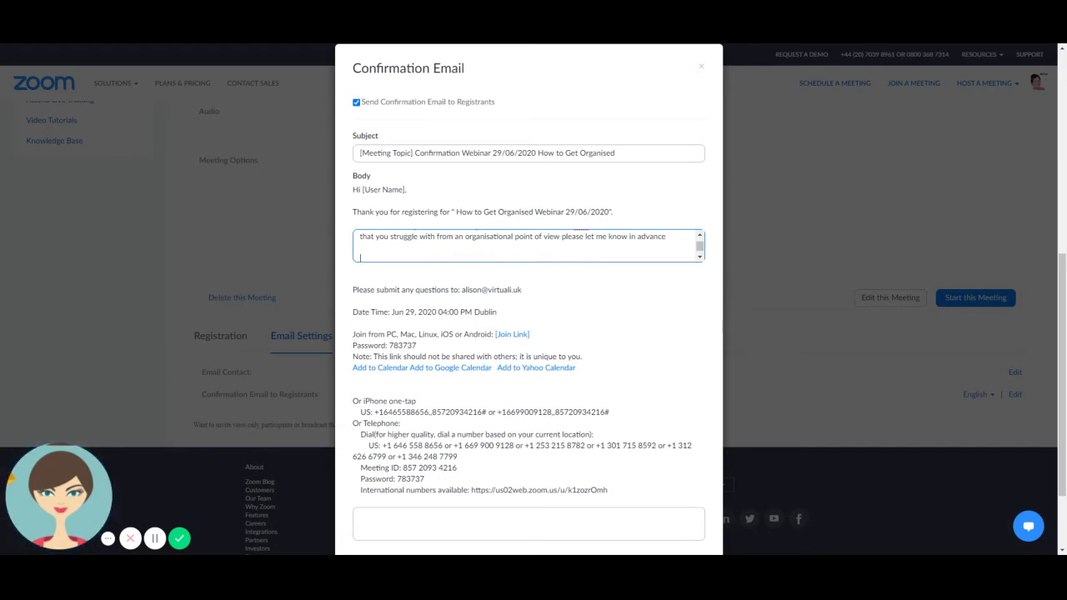
type("taking Your Admi")
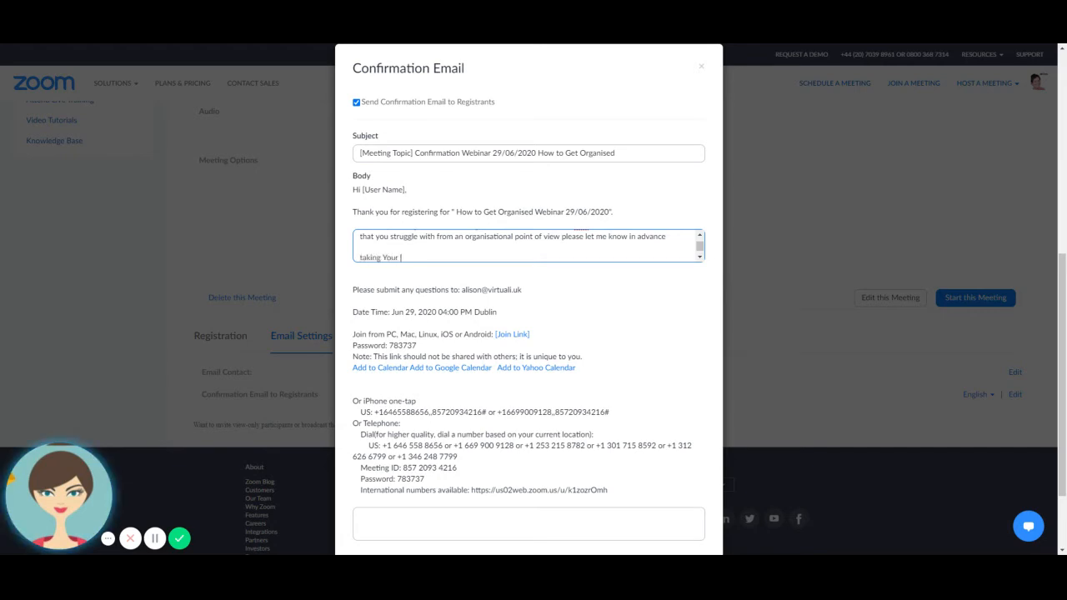
type("n p")
key("BackSpace")
type("PAIN")
key("BackSpace")
key("BackSpace")
key("BackSpace")
key("BackSpace")
type("ain Away")
key("Return")
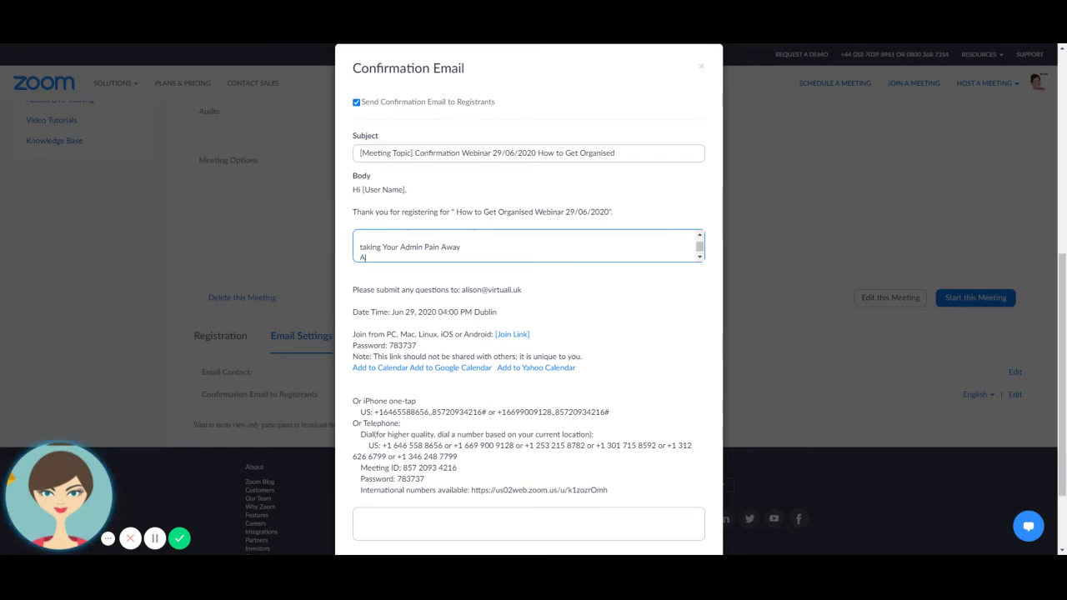
type("Alison")
Capitalise the first letter of the sign-off so it reads "Taking Your Admin Pain Away"
left_click(360, 248)
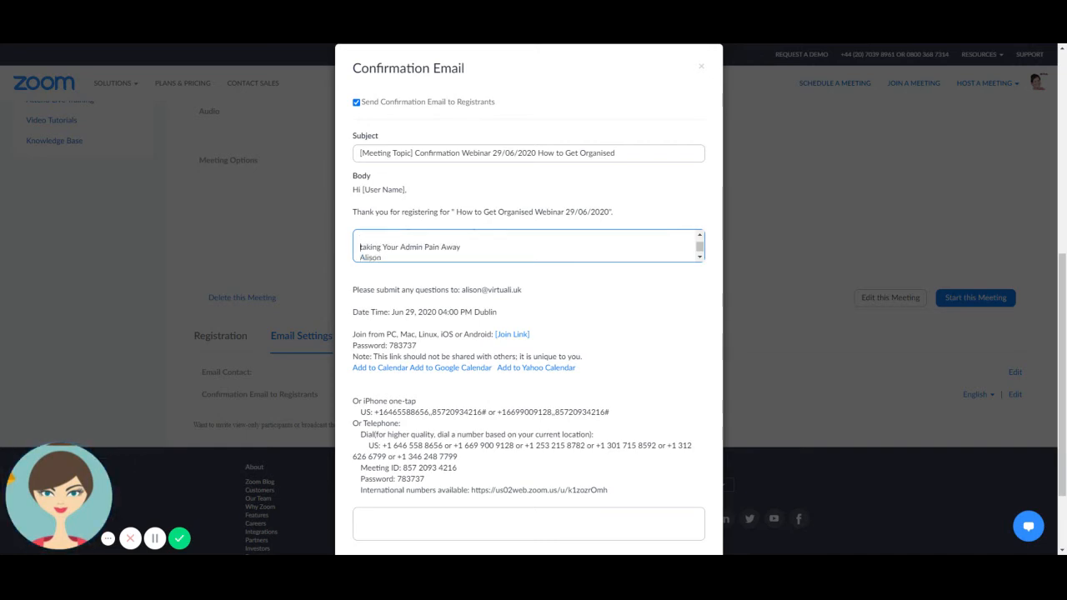
type("T")
key("Return")
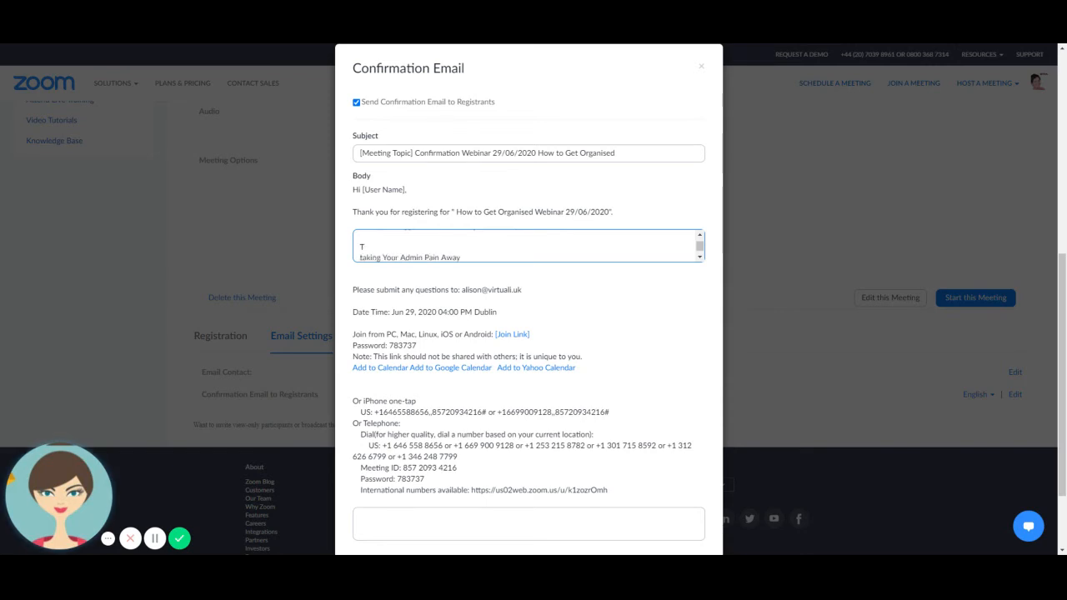
key("BackSpace")
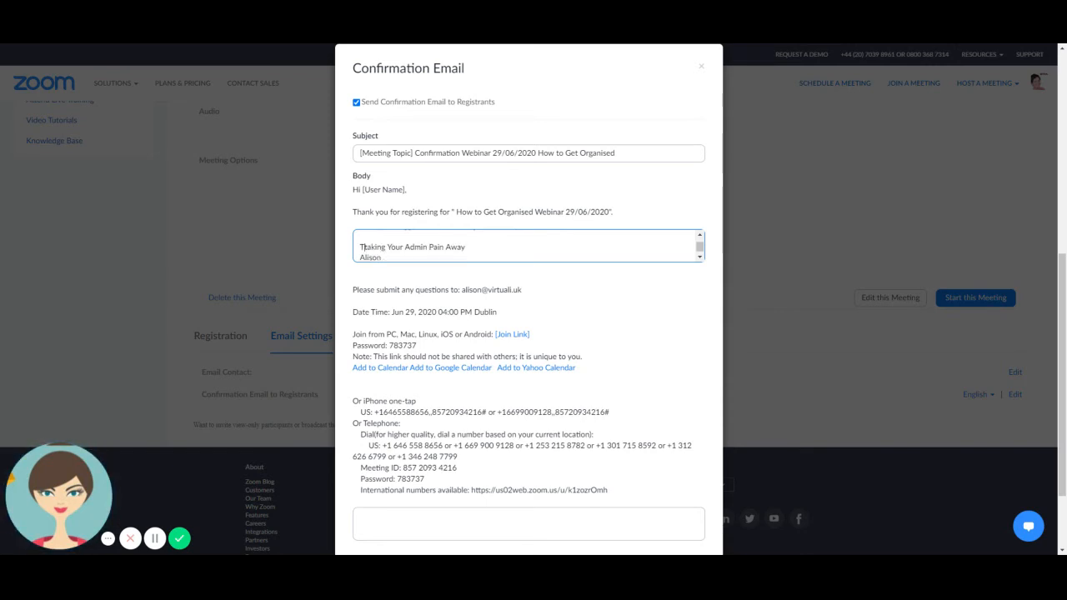
key("Delete")
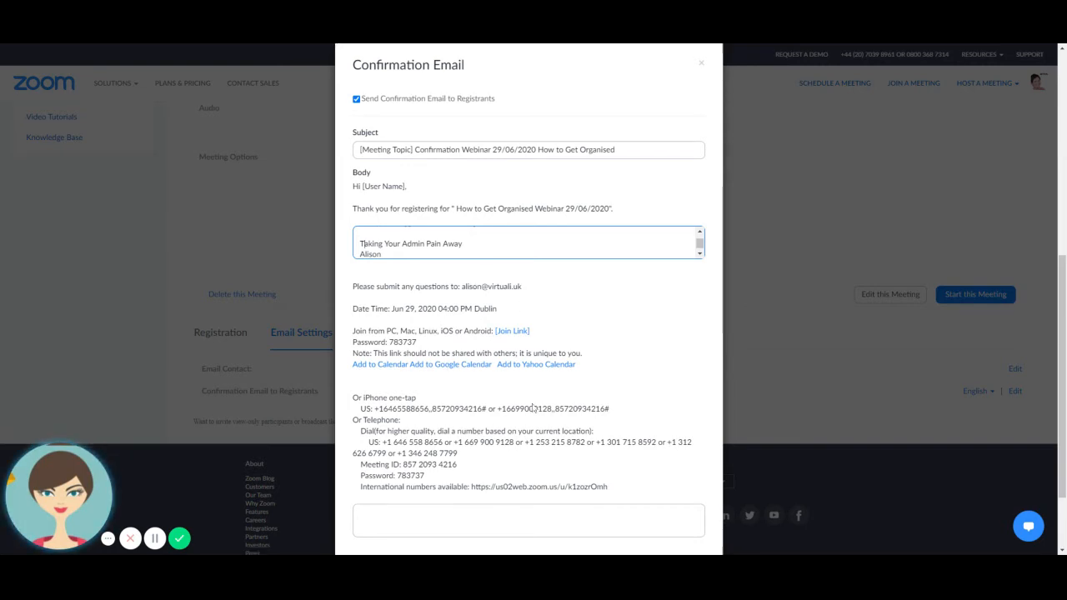
Review the custom message and save the confirmation email
scroll(470, 286, "down", 2)
scroll(540, 311, "up", 5)
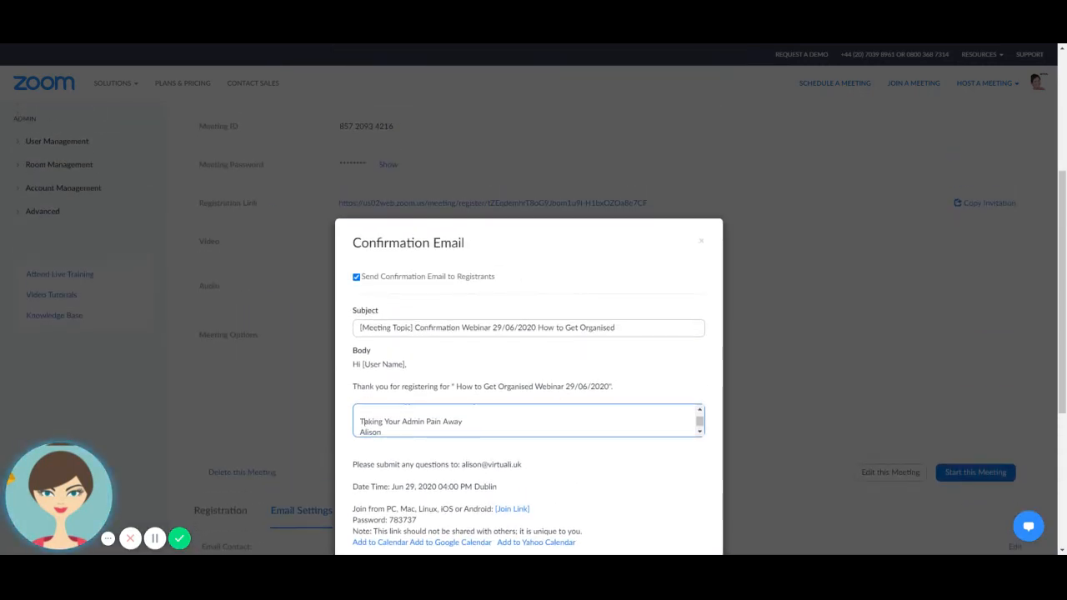
scroll(560, 414, "up", 1)
scroll(600, 373, "down", 1)
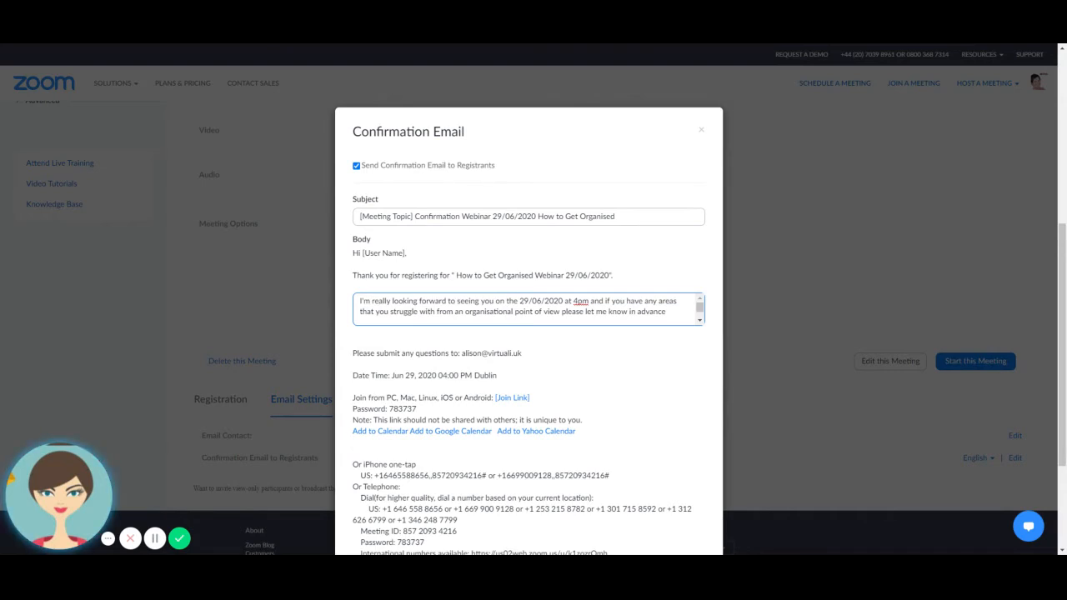
left_click_drag(625, 300, 594, 312)
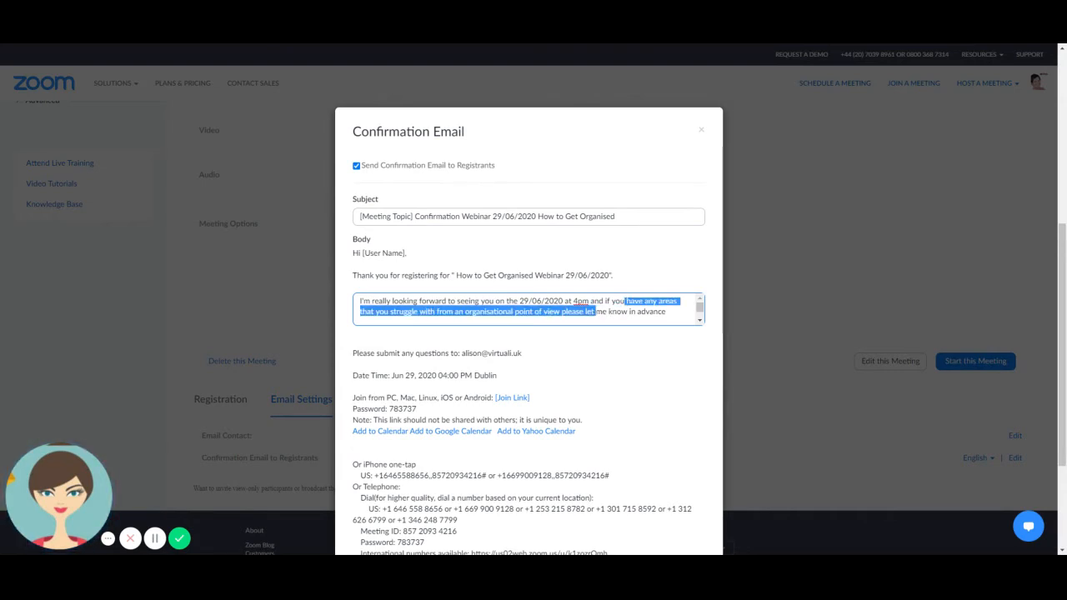
scroll(584, 467, "down", 3)
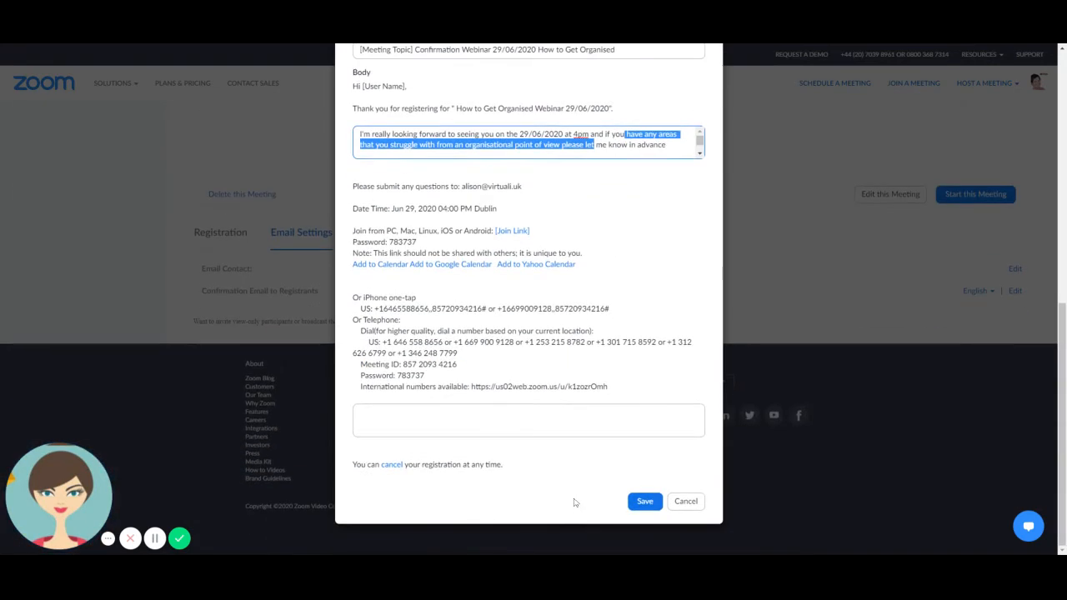
left_click(635, 507)
scroll(488, 348, "up", 2)
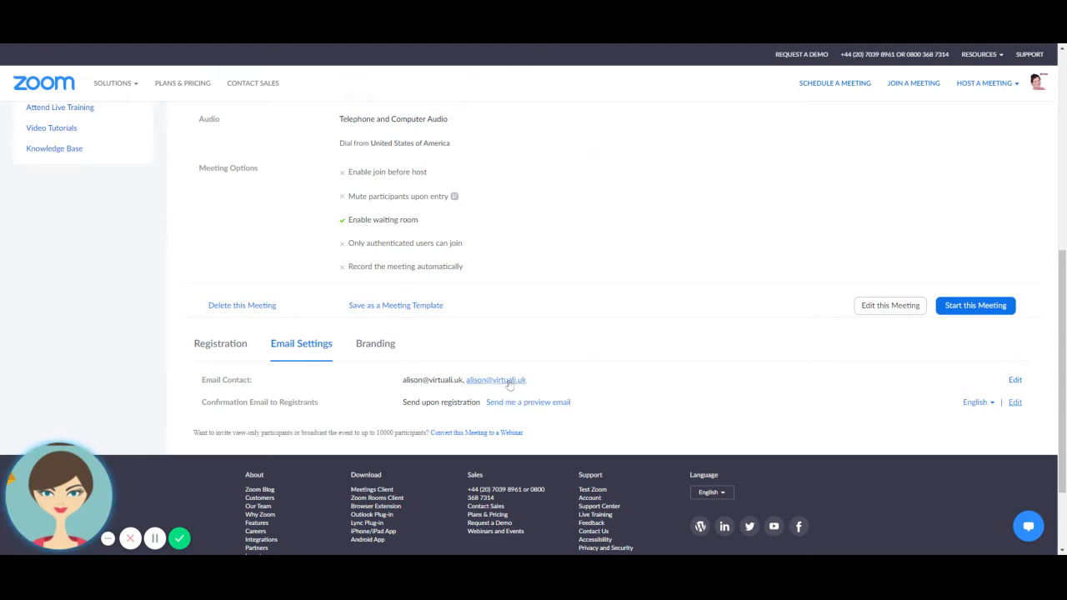
Edit the meeting's registration options to close registration after the event date
left_click(222, 348)
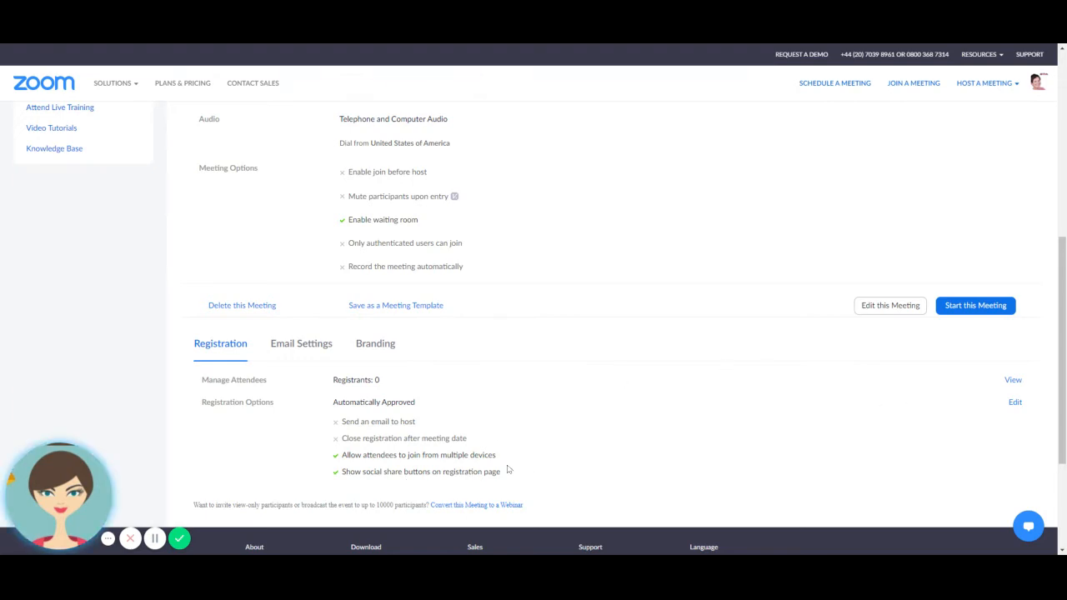
left_click(1014, 402)
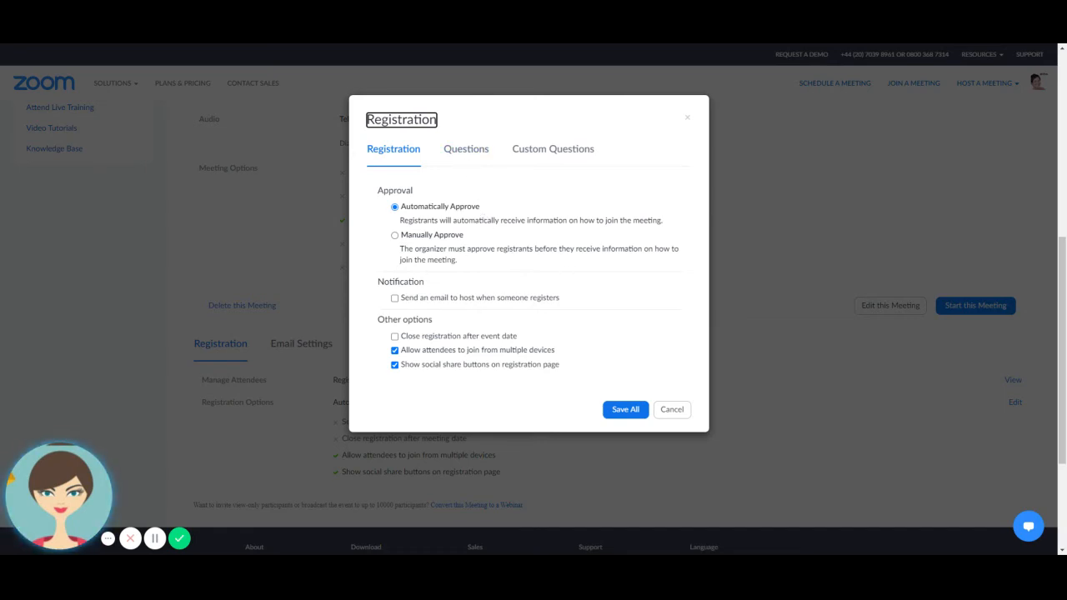
left_click(416, 236)
left_click(406, 336)
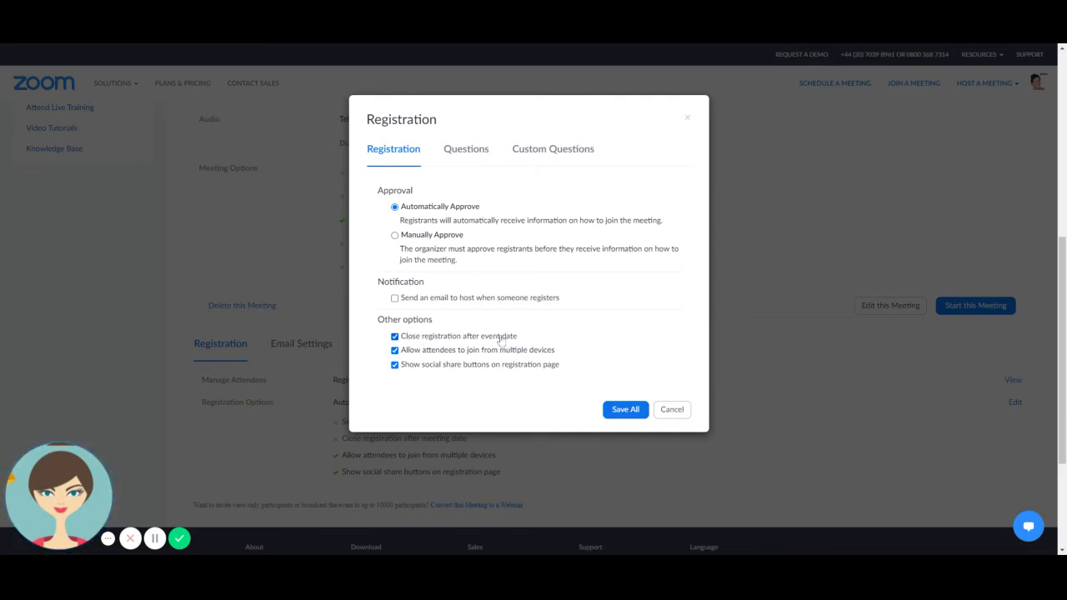
Make the Zip/Postal Code, Organization and Job Title registration fields required and start a new custom question
left_click(468, 158)
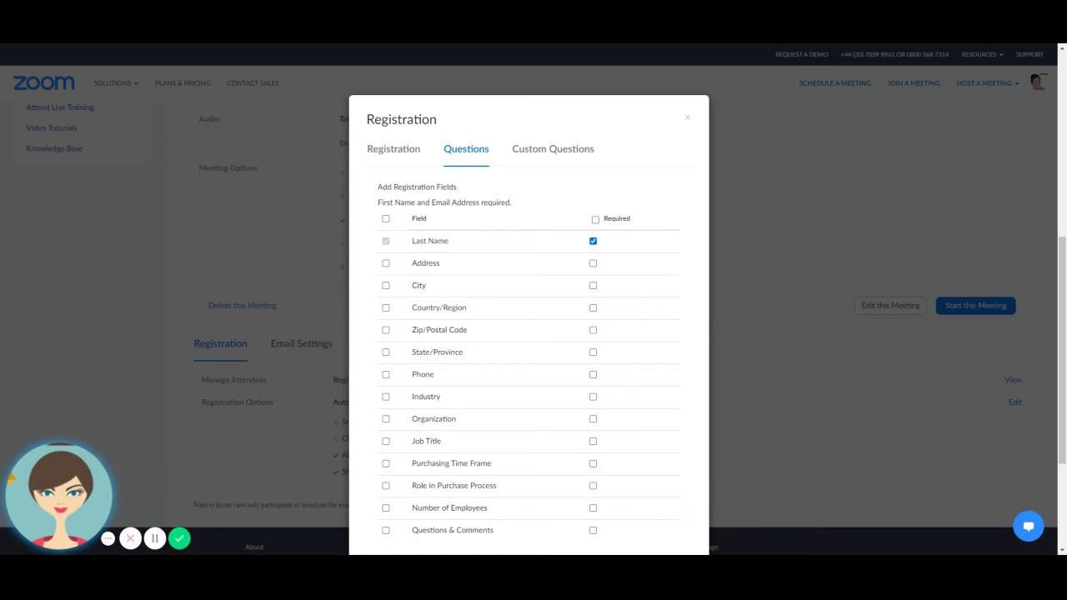
left_click(593, 330)
left_click(593, 420)
left_click(593, 441)
left_click(538, 154)
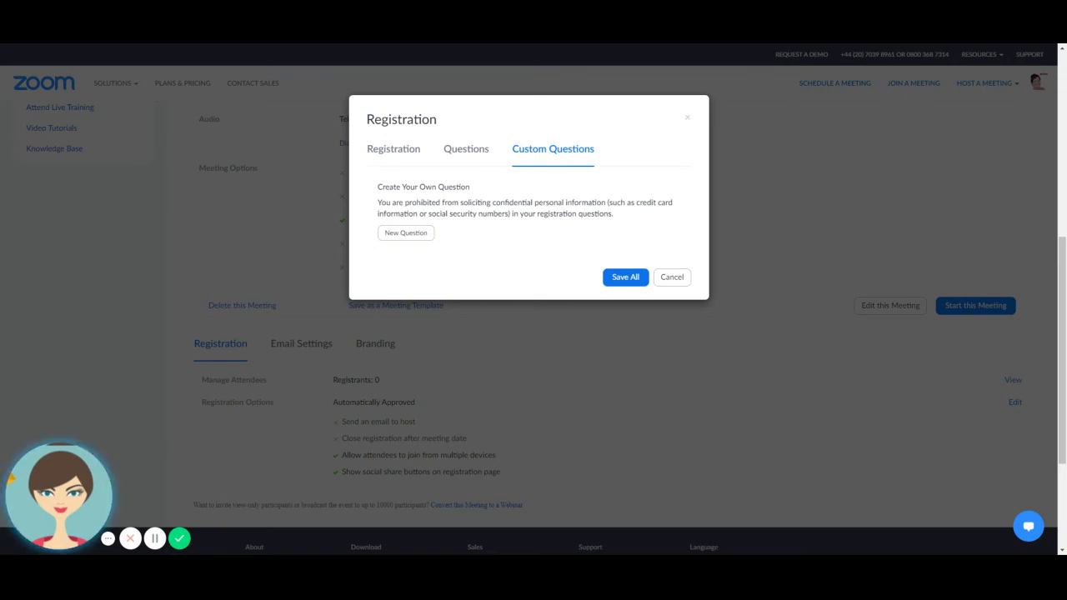
left_click(413, 237)
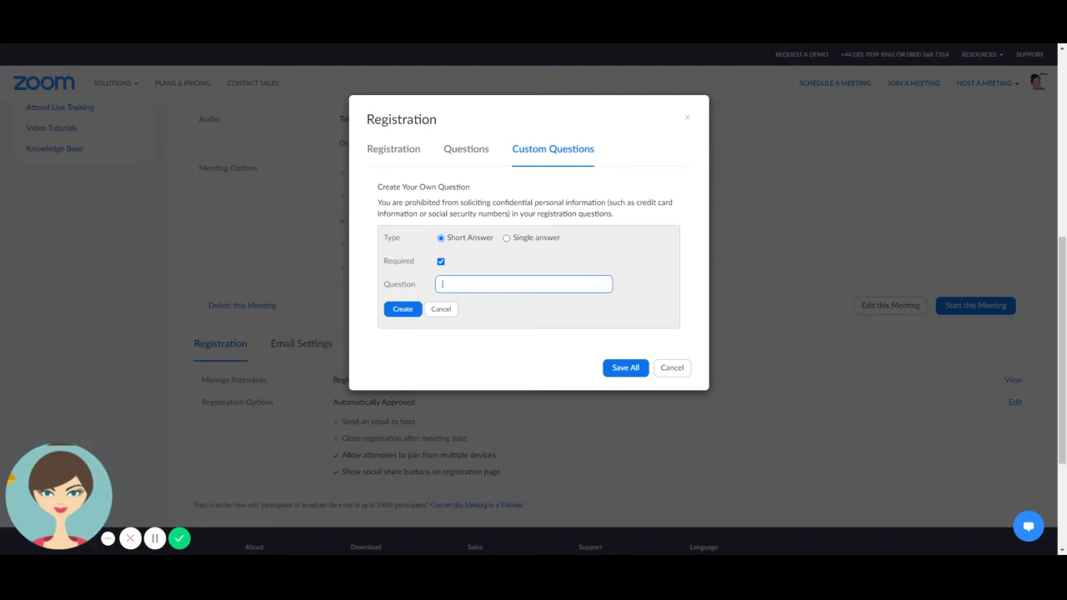
key("ctrl+v")
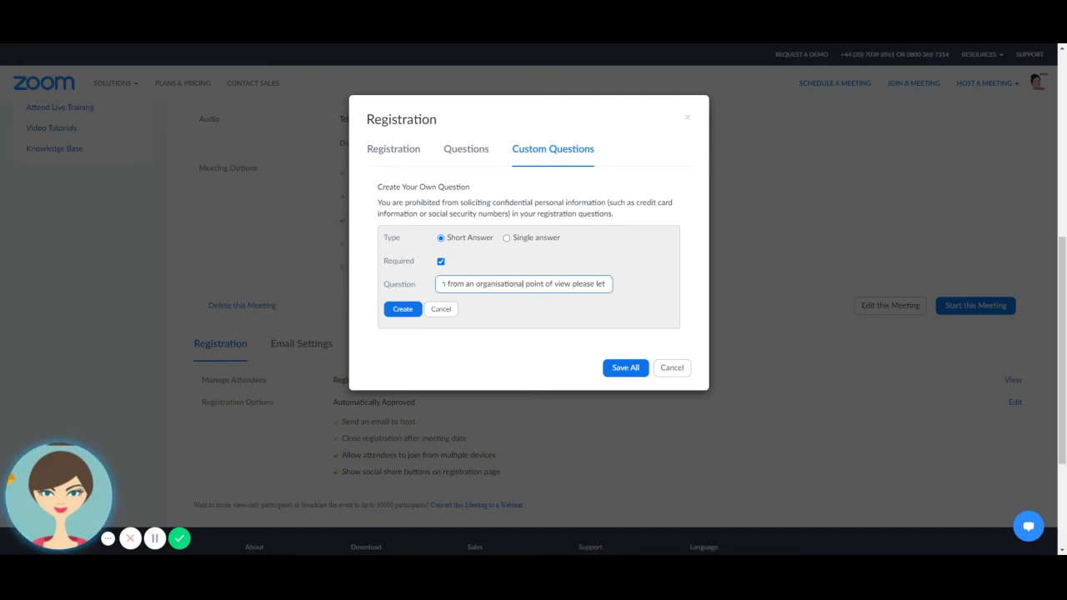
left_click_drag(528, 284, 431, 285)
left_click(518, 284)
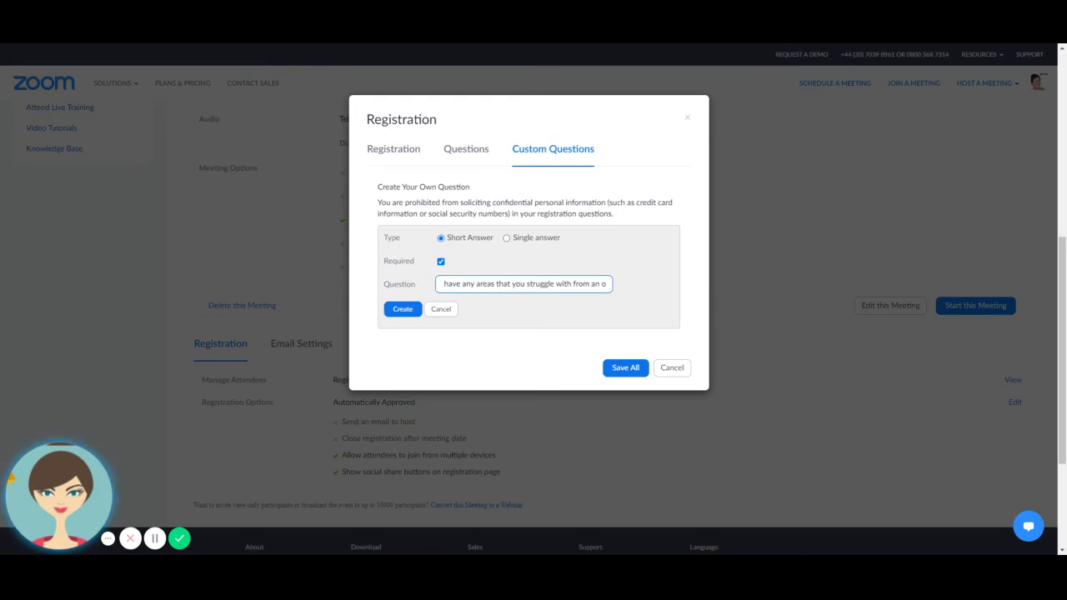
left_click_drag(524, 284, 443, 284)
type("What")
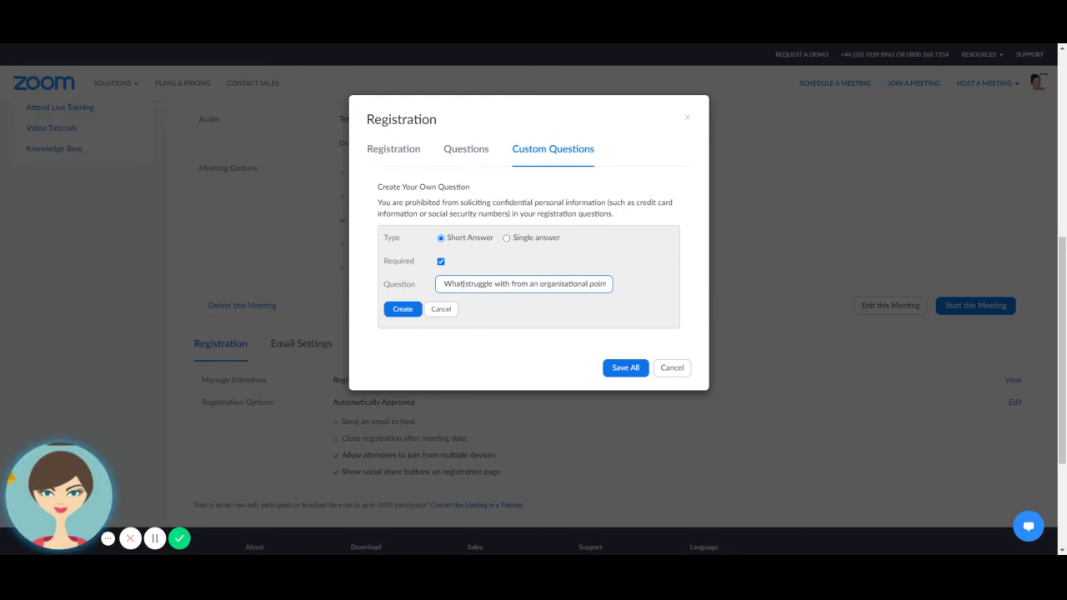
type(" is th")
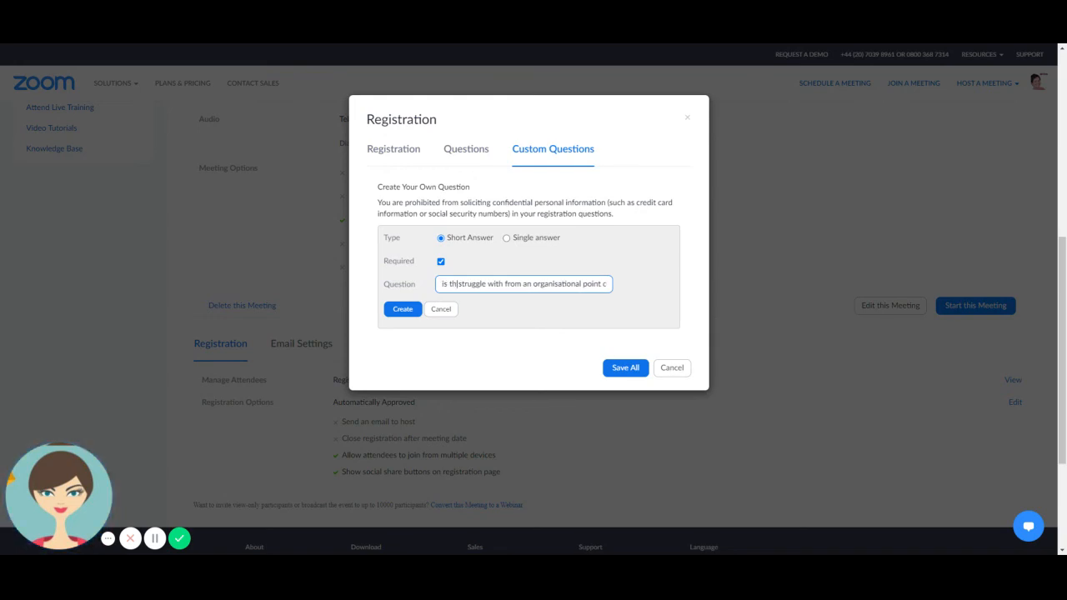
type("ere semt")
key("BackSpace")
key("BackSpace")
key("BackSpace")
key("BackSpace")
type("a t")
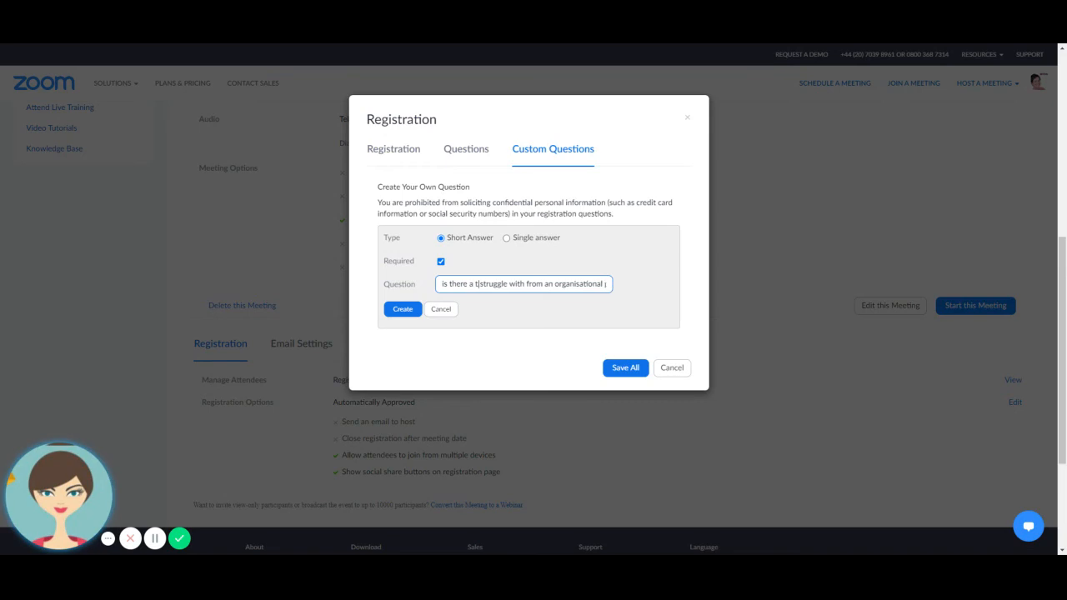
type("opic in yhour b")
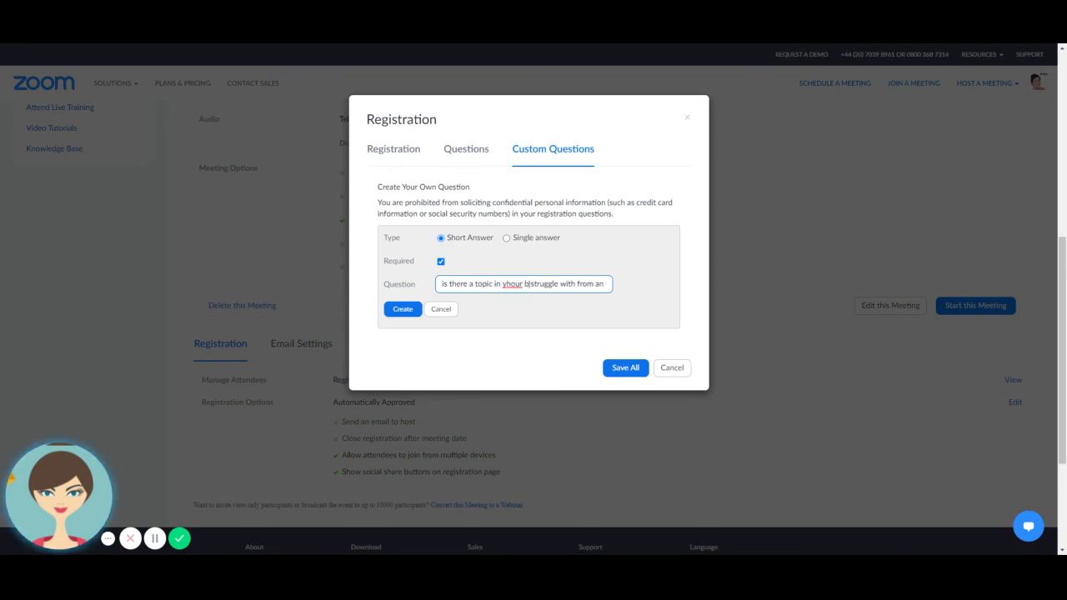
key("BackSpace")
key("BackSpace")
key("BackSpace")
key("BackSpace")
key("BackSpace")
key("BackSpace")
type("our buisn")
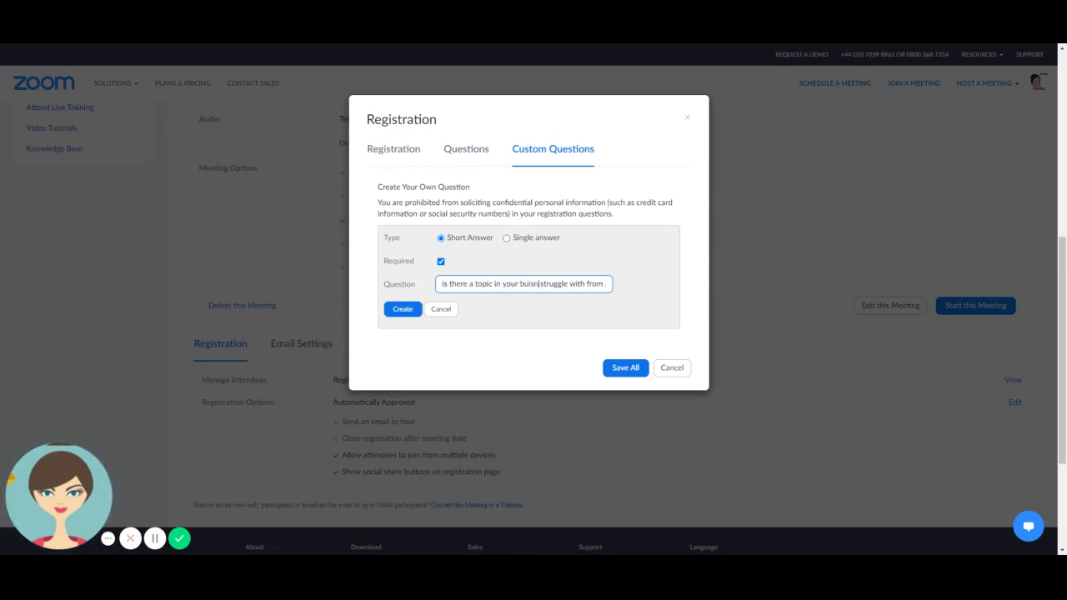
key("BackSpace")
key("BackSpace")
key("BackSpace")
type("sines")
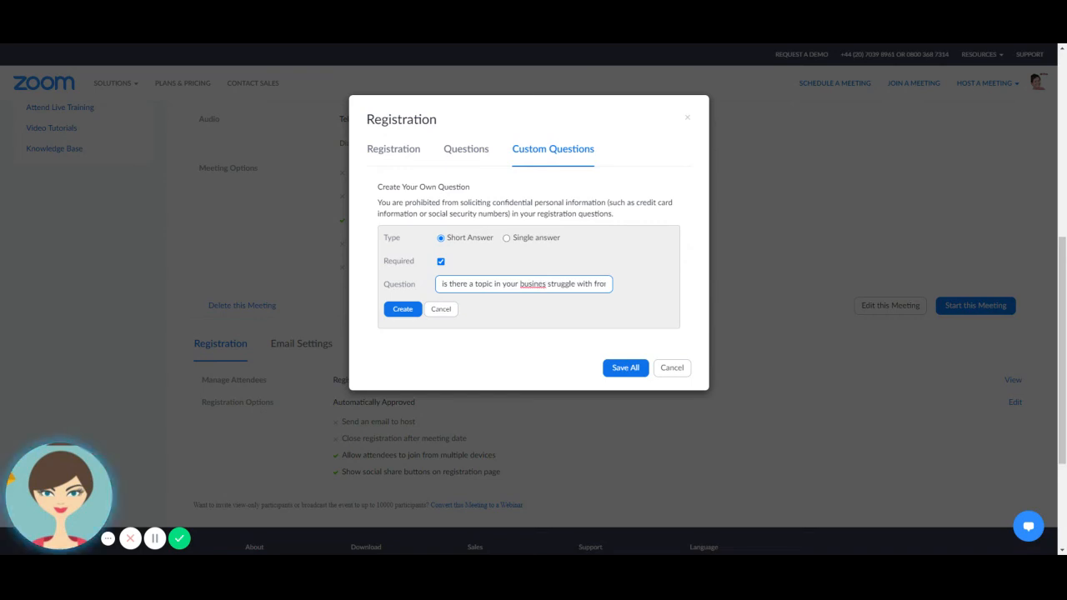
Replace the question's text with "What is your biggest organisational pain" and create it as a required short-answer question
key("ctrl+a")
type("Waht is your ")
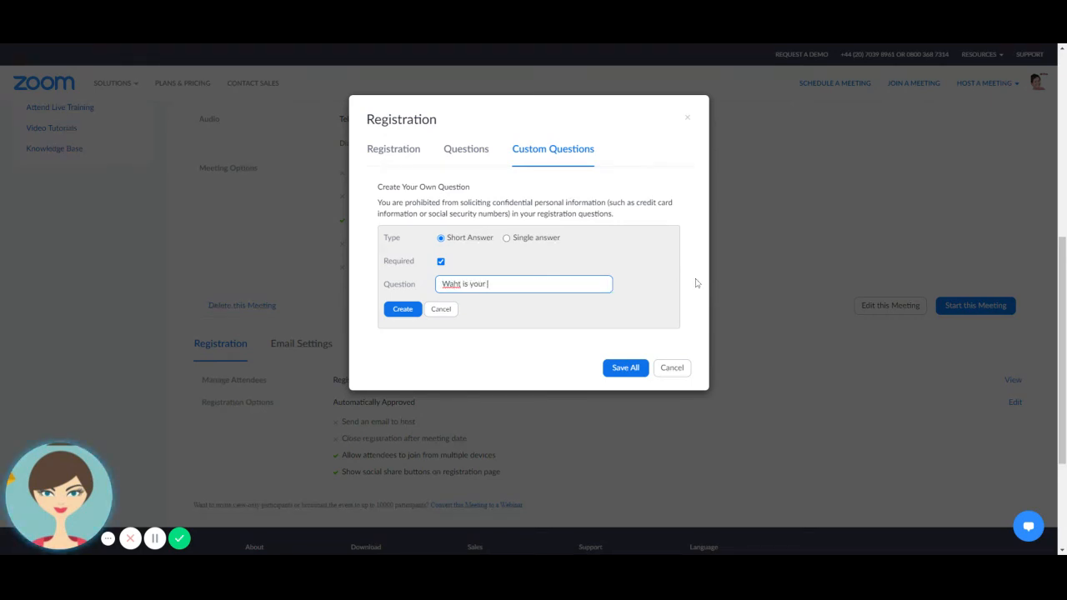
type("biggest orghanisational pain")
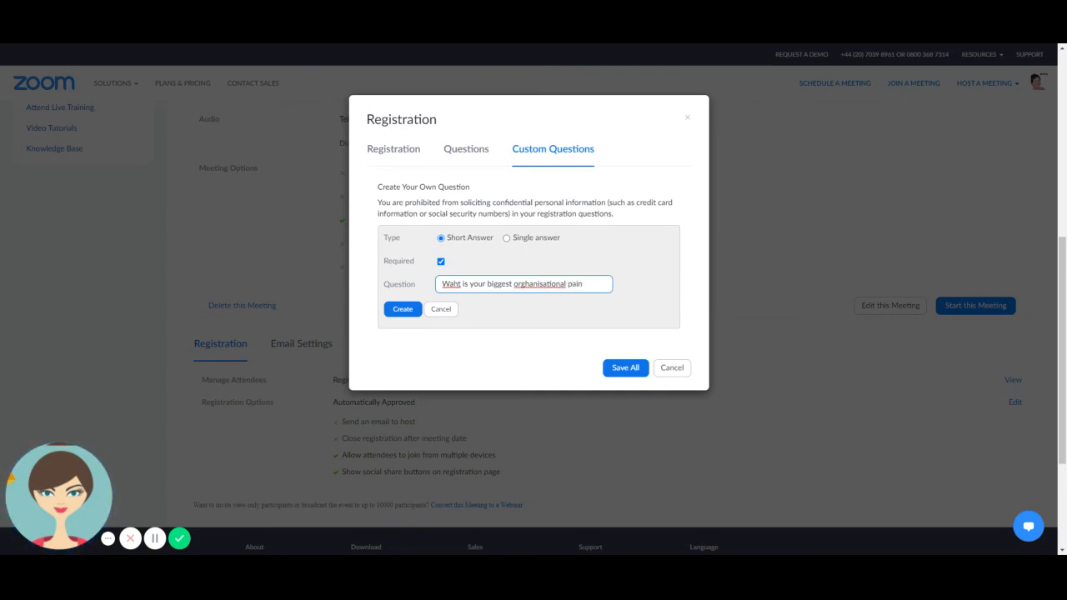
left_click(529, 284)
key("BackSpace")
left_click(454, 284)
key("BackSpace")
key("Right")
type("a")
left_click(397, 310)
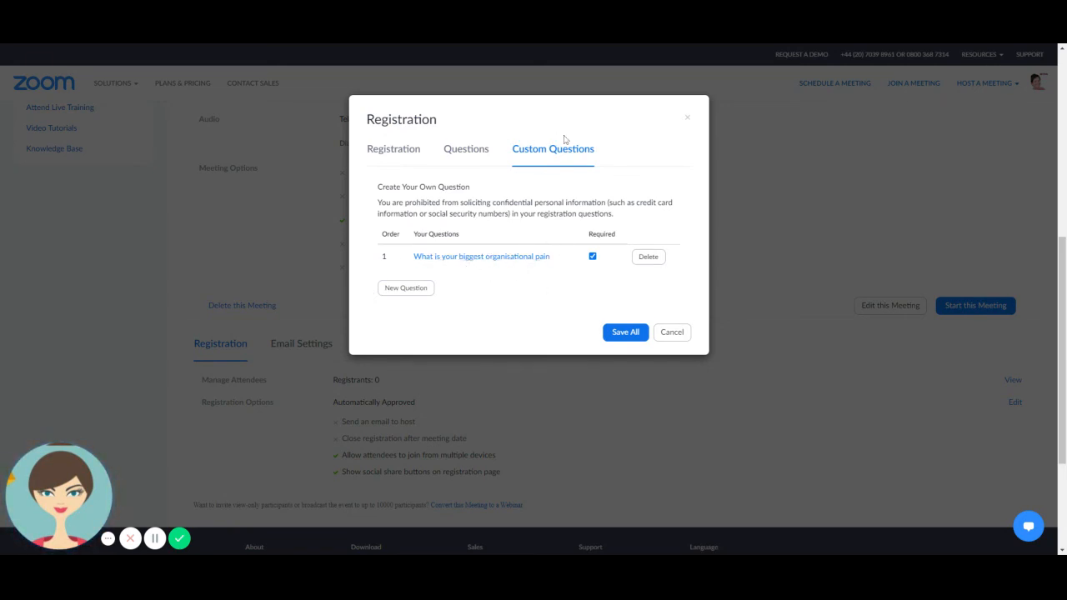
Review the standard questions and approval options, and save all registration settings
left_click(471, 158)
left_click(385, 155)
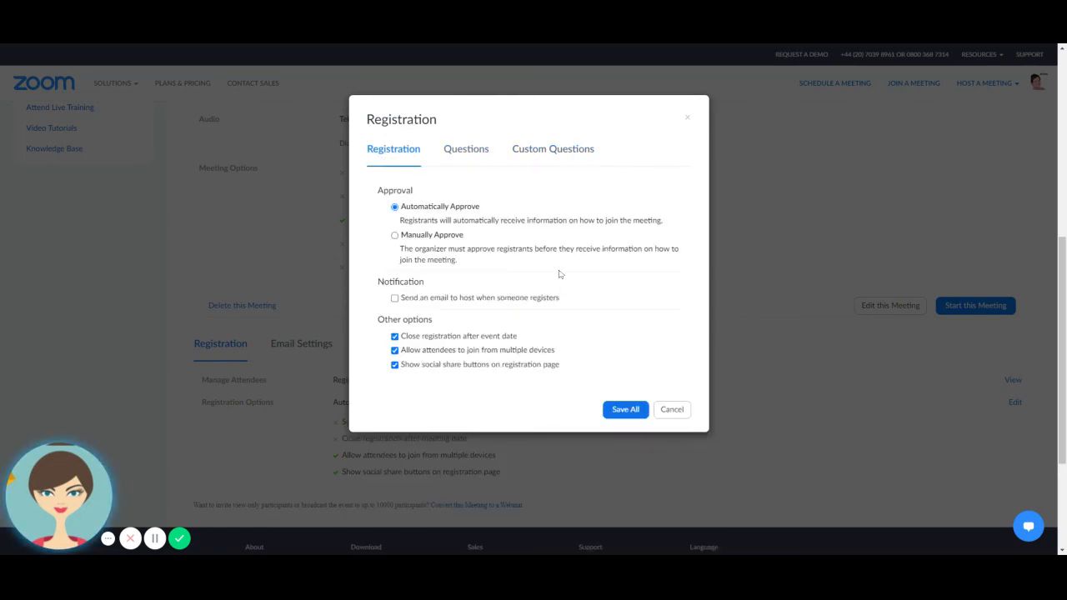
left_click(612, 414)
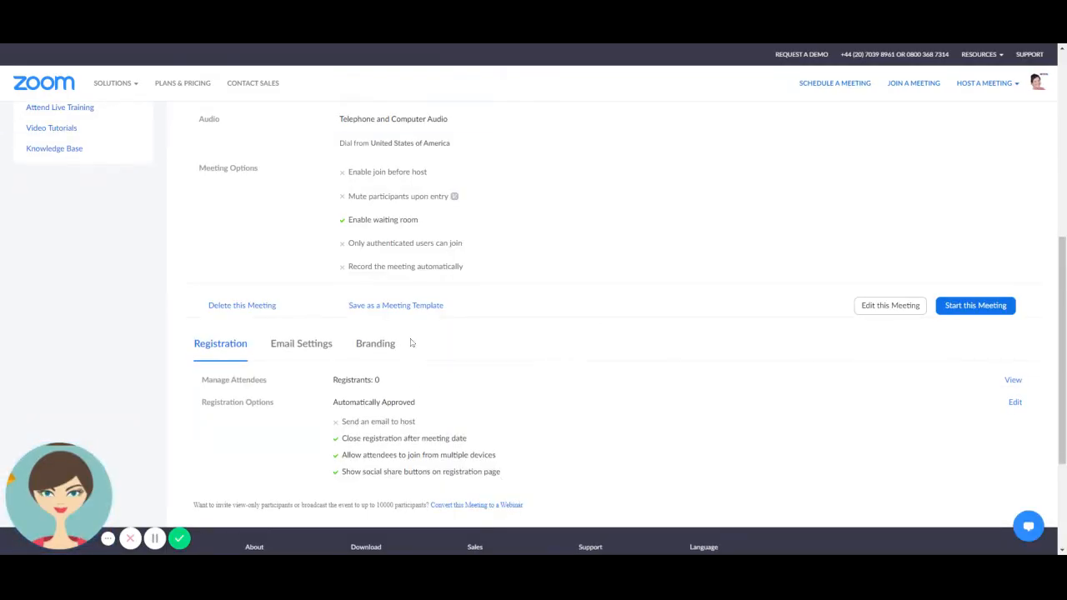
Save the meeting as a template named "How to Get Organised Webinar", without the date
left_click(293, 348)
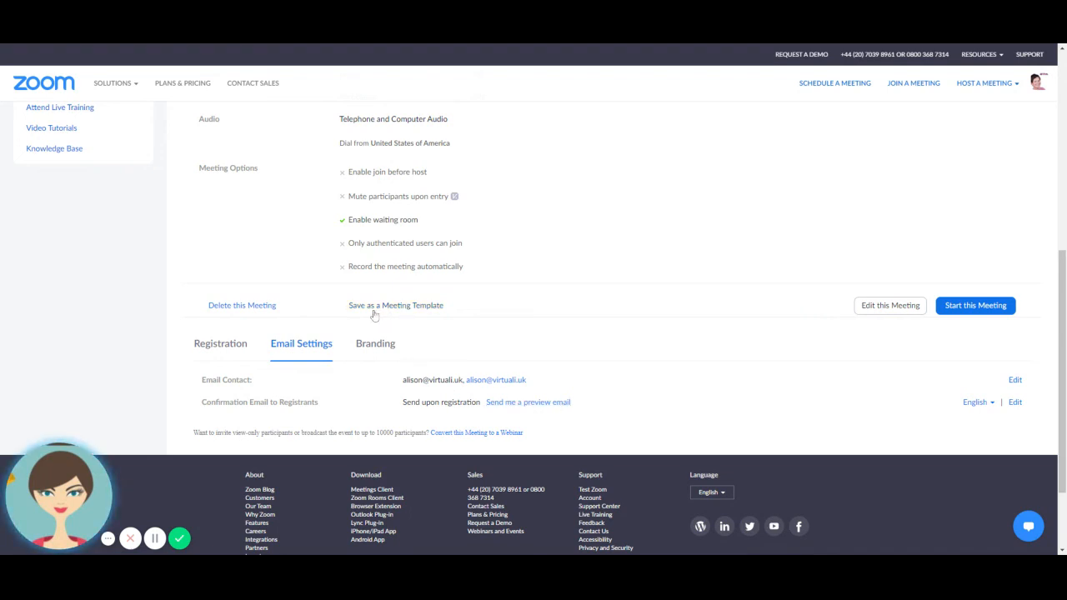
left_click(437, 307)
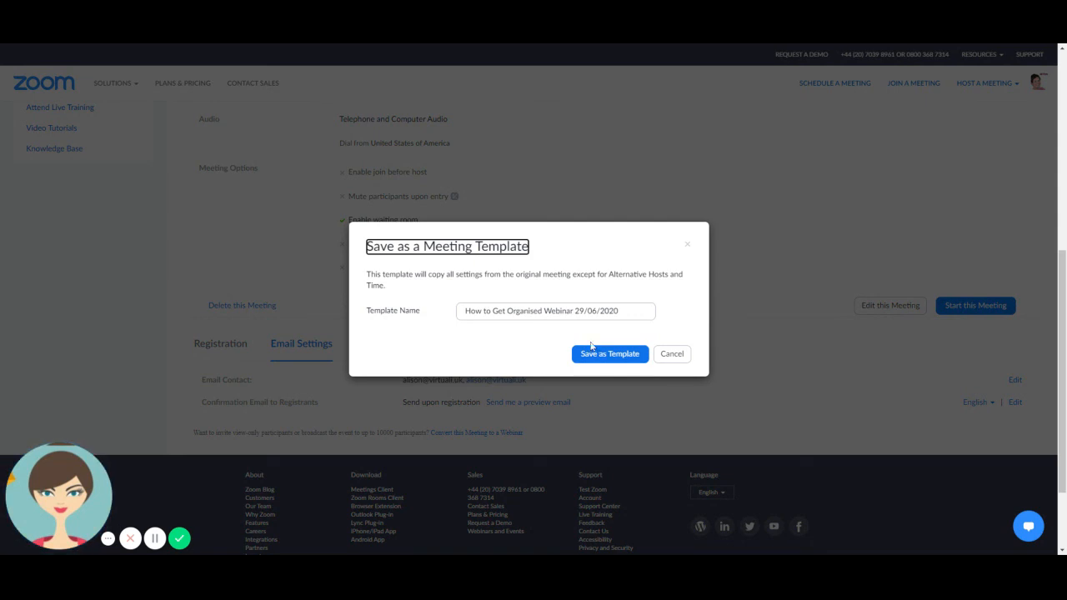
left_click_drag(618, 311, 574, 311)
key("BackSpace")
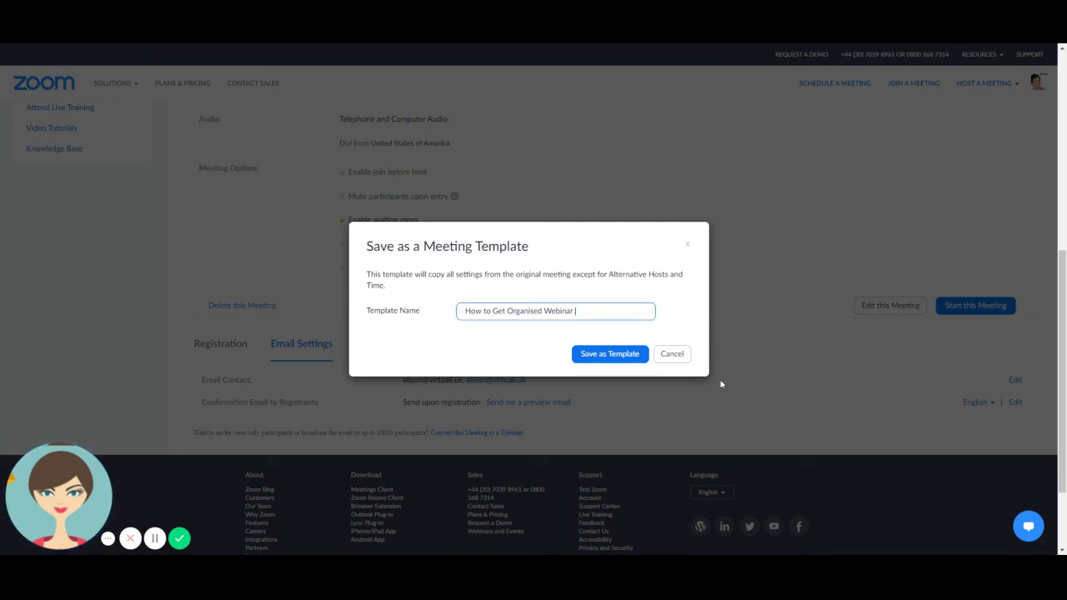
left_click(598, 355)
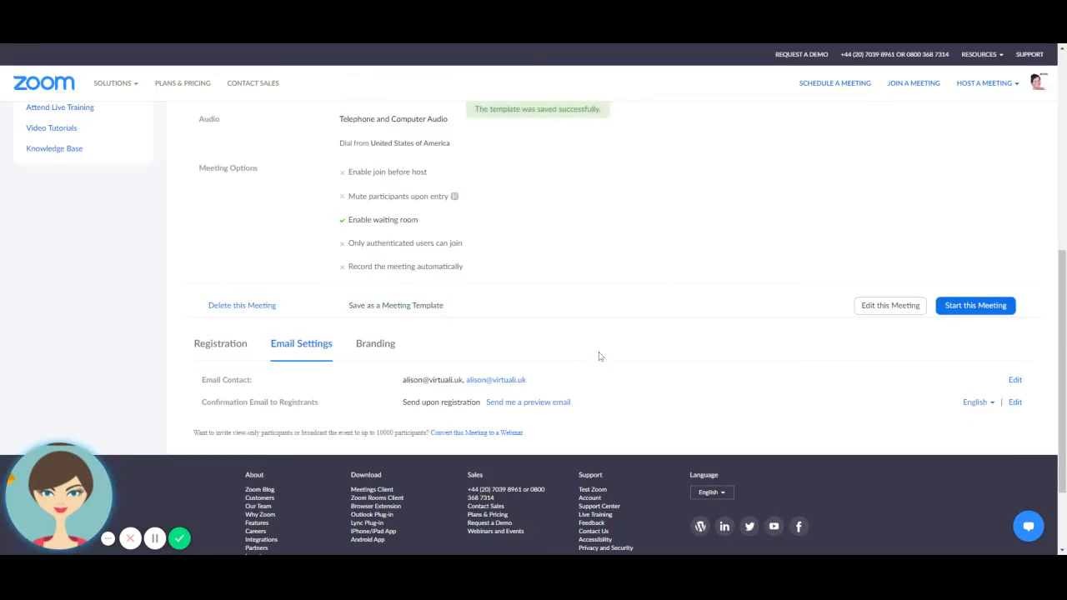
Open the meeting invitation for copying and select only the registration link in its text
scroll(632, 351, "up", 3)
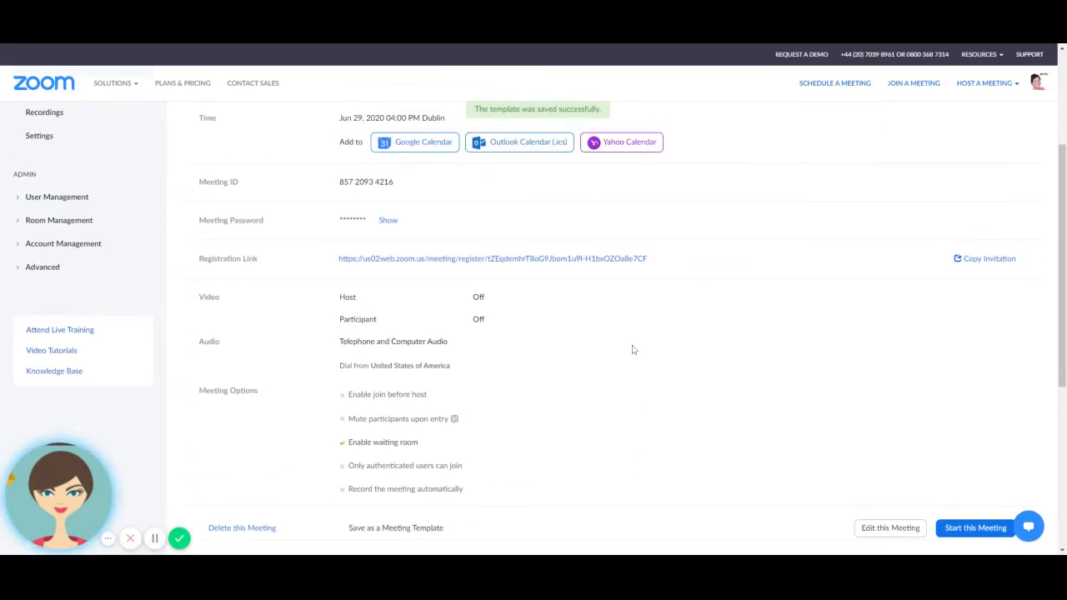
left_click(972, 260)
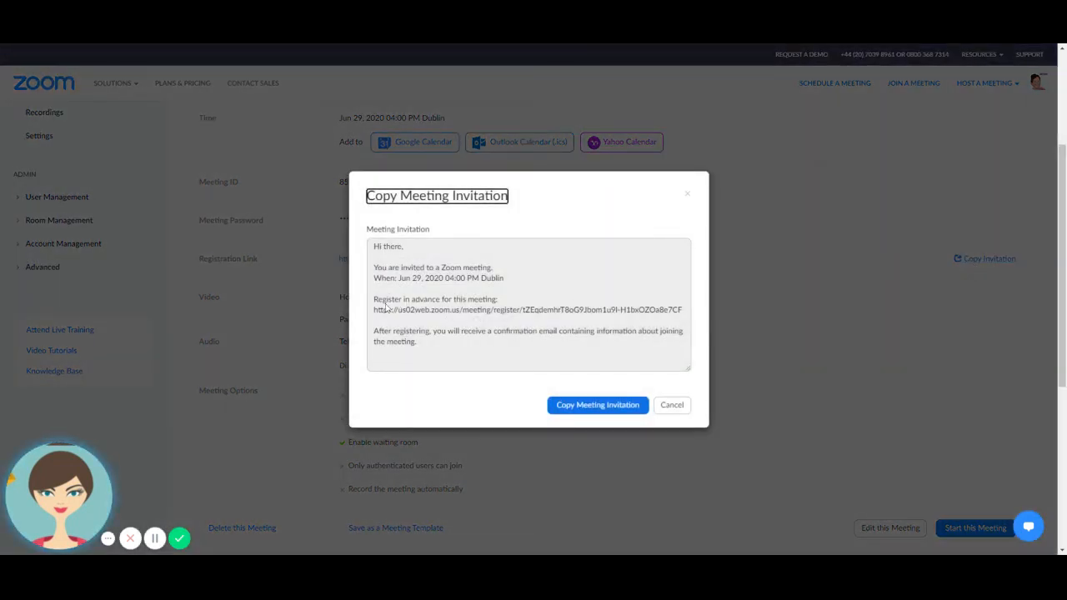
left_click_drag(373, 298, 425, 340)
left_click(659, 311)
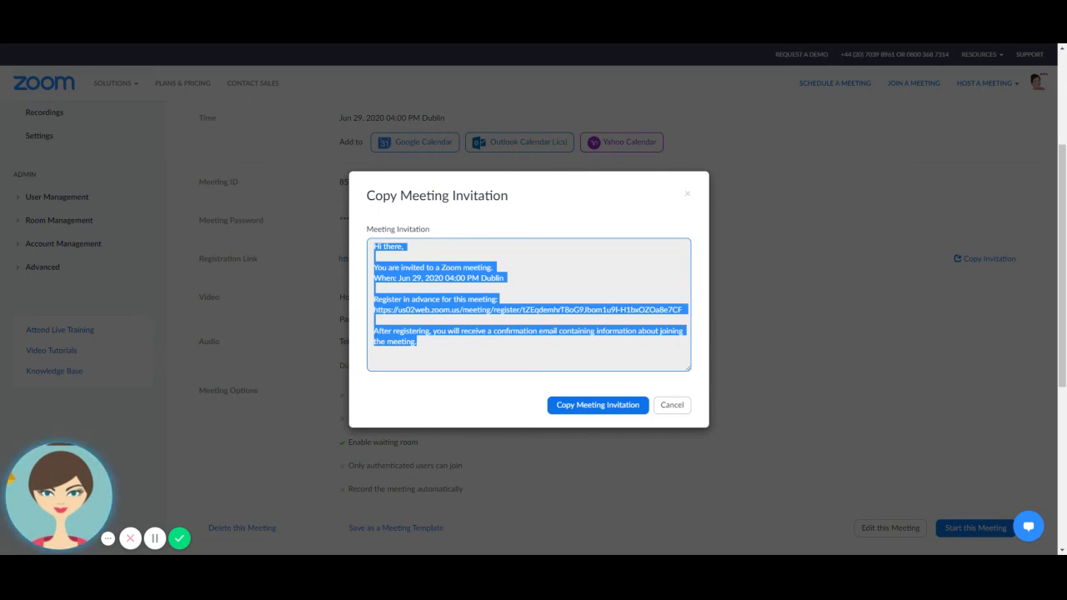
left_click(421, 318)
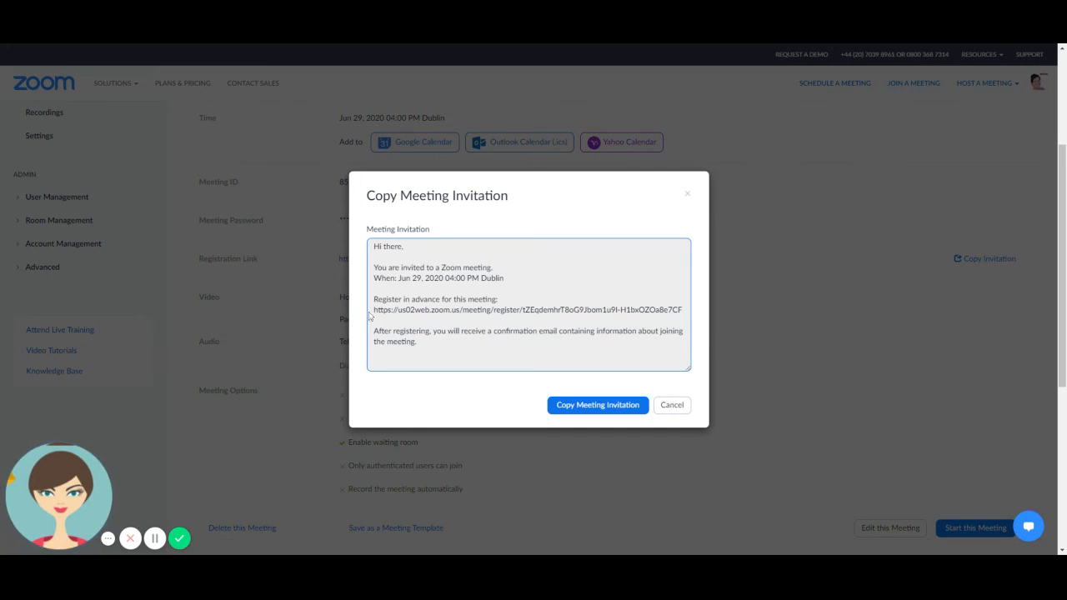
left_click_drag(369, 315, 681, 316)
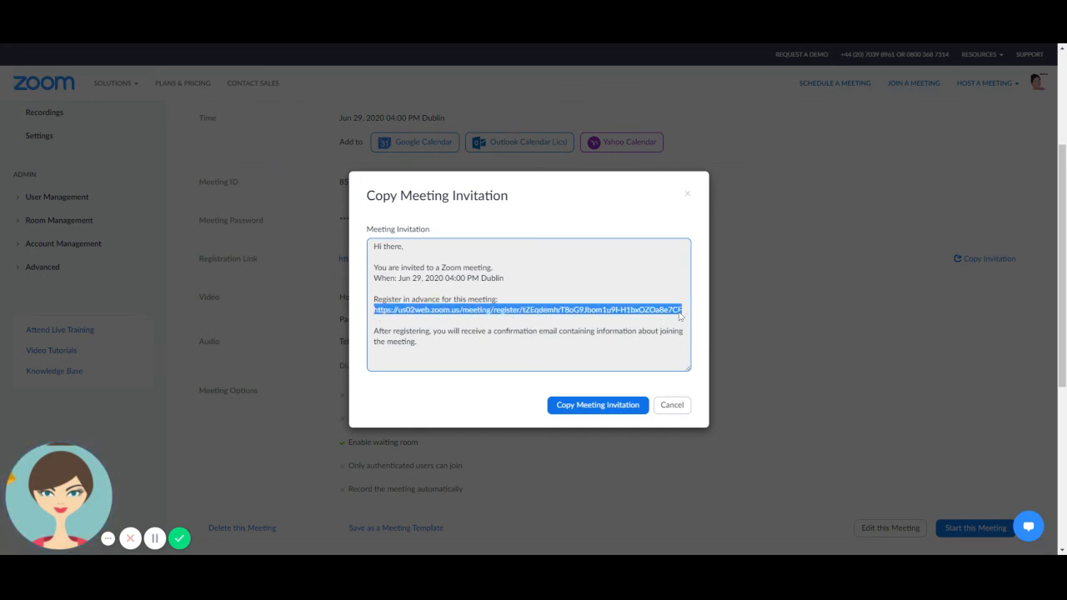
key("alt+Tab")
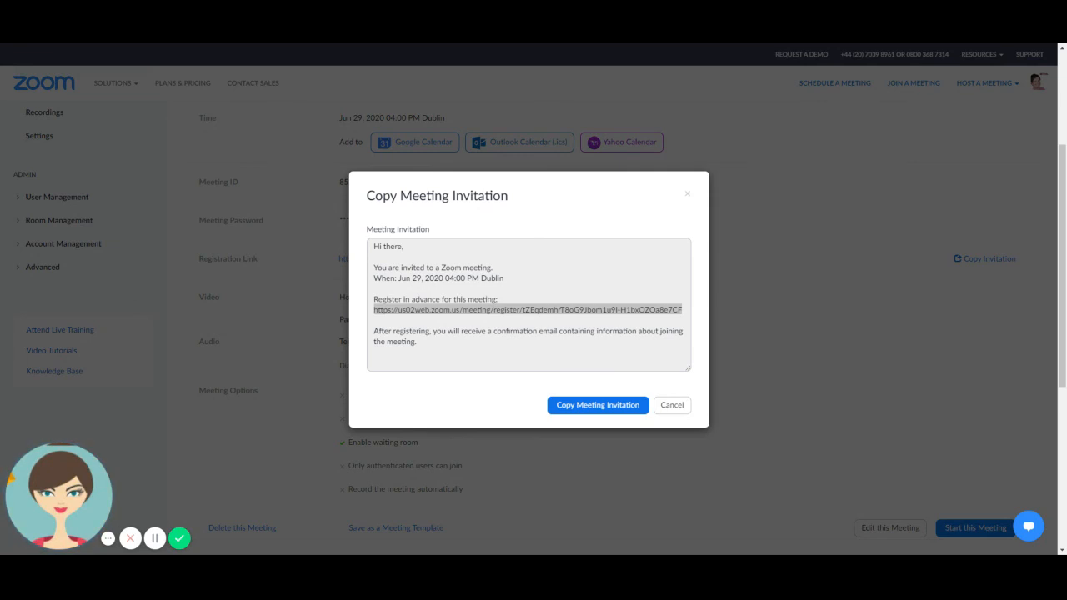
key("alt+Tab")
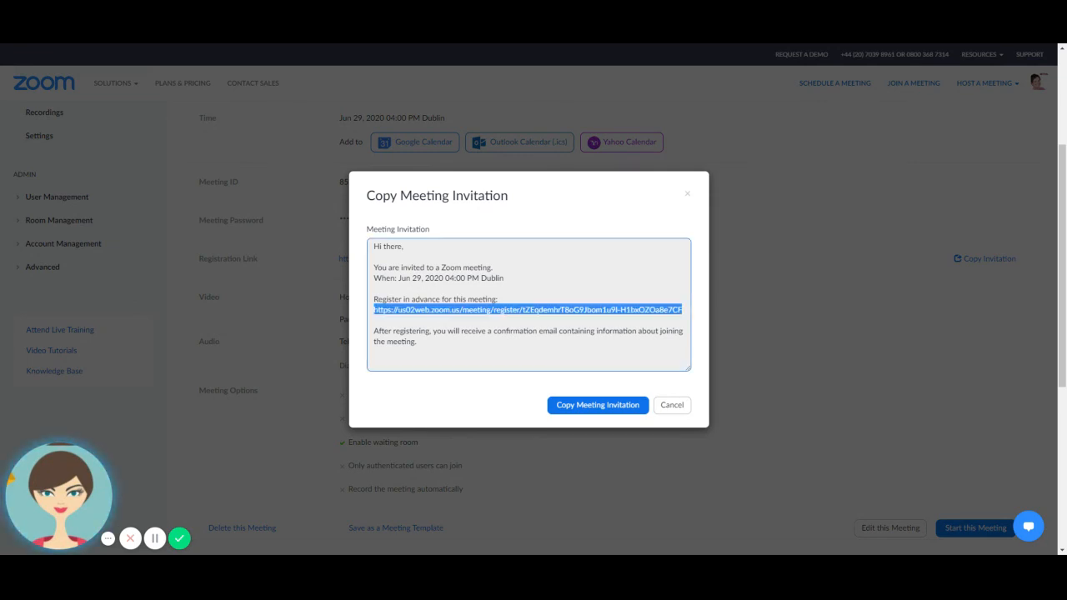